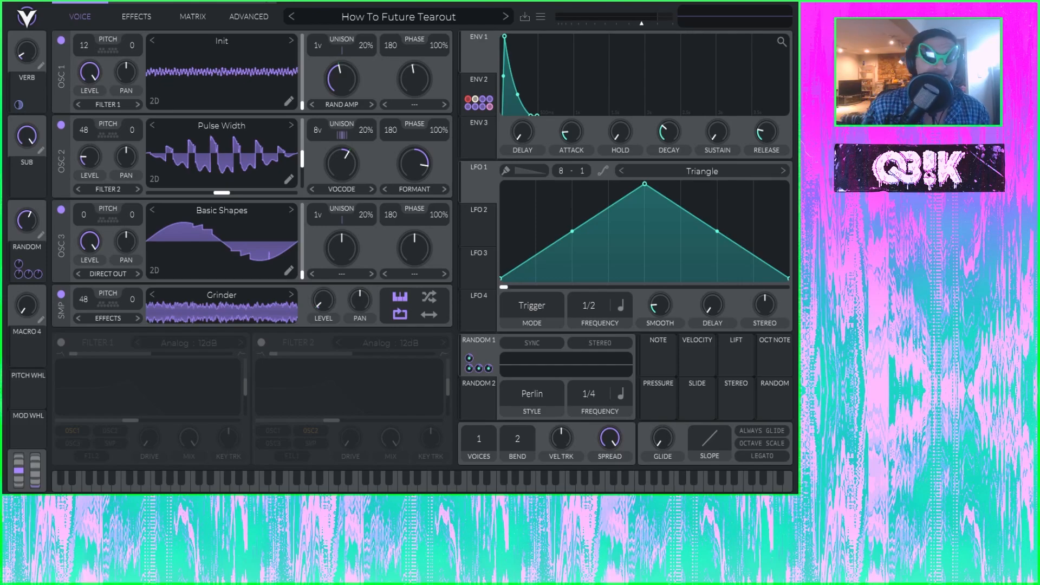
# Initialize the preset and shape envelope 1 into a short pluck with a slight attack, quick decay and zero sustain
pyautogui.click(541, 17)
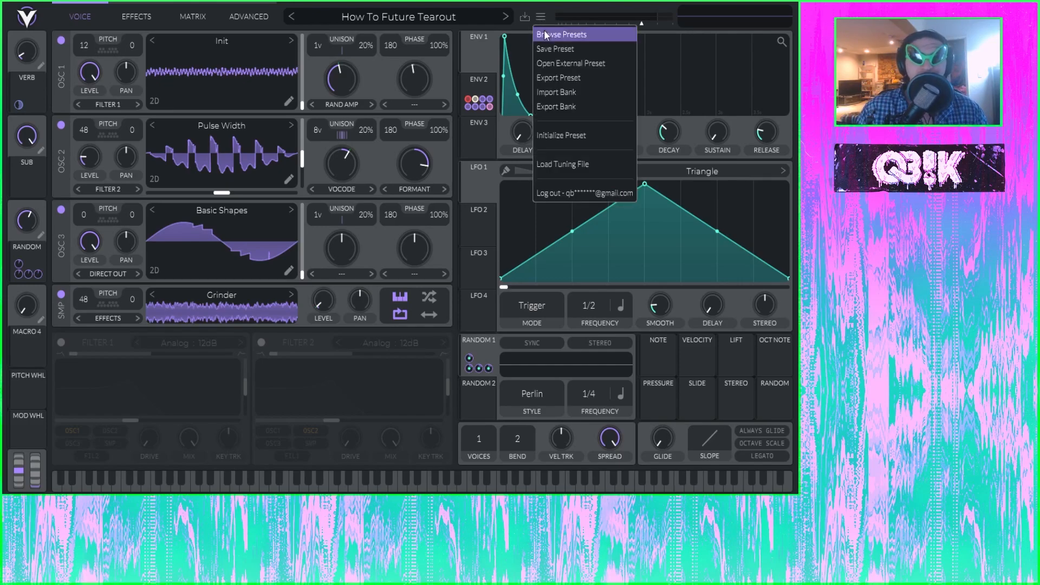
pyautogui.click(568, 135)
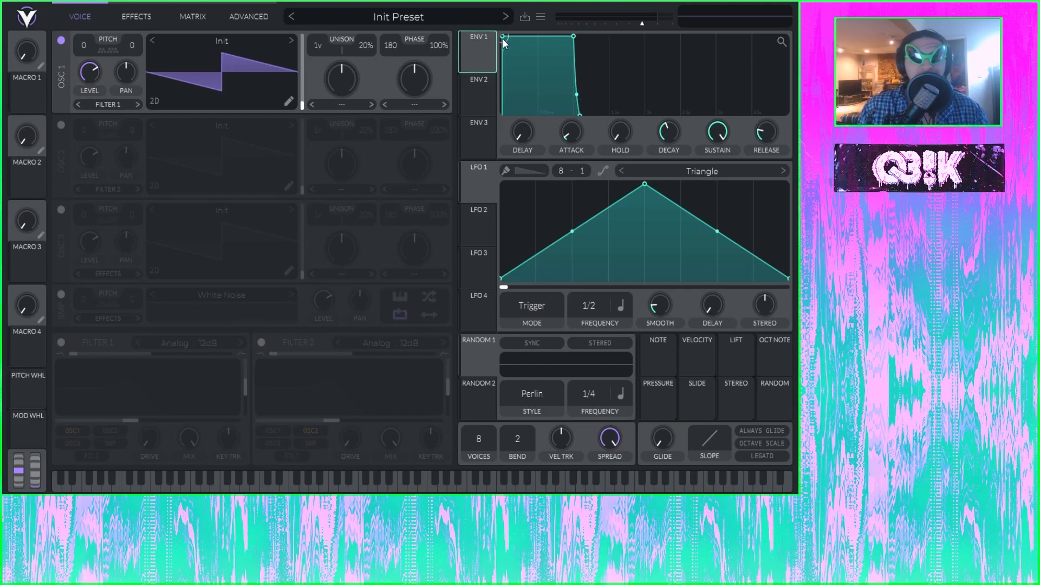
pyautogui.moveTo(502, 38); pyautogui.dragTo(503, 37)
pyautogui.moveTo(577, 37); pyautogui.dragTo(522, 119)
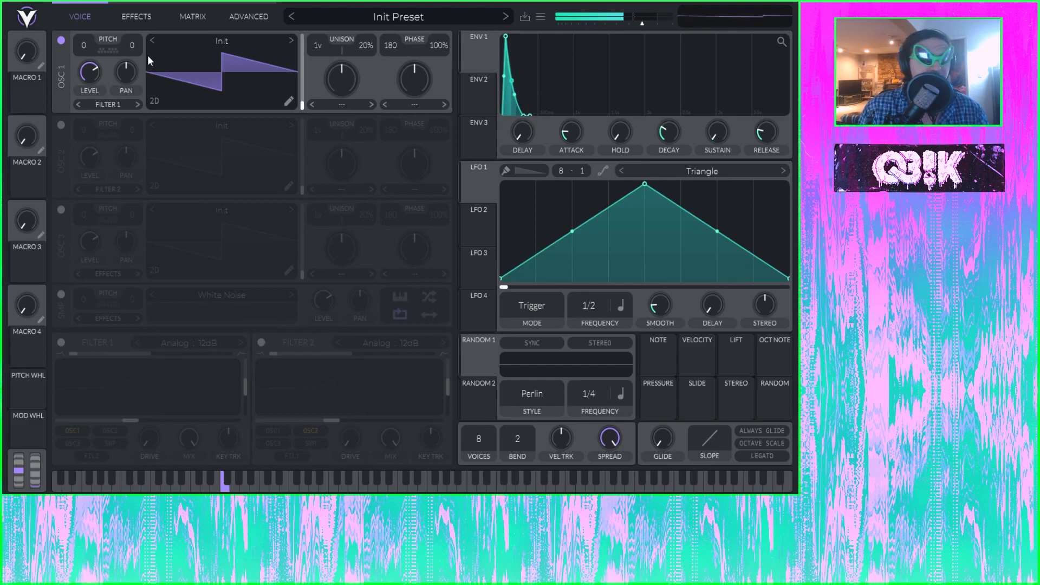
# Raise oscillator 1's level to maximum and transpose it up 12 semitones
pyautogui.moveTo(90, 71); pyautogui.dragTo(89, 60)
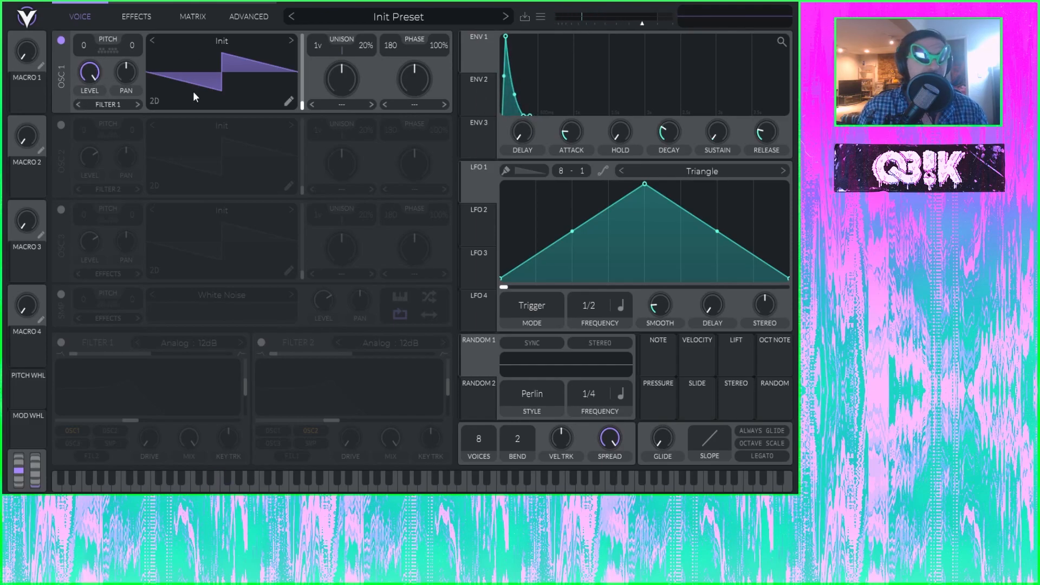
pyautogui.moveTo(86, 46); pyautogui.dragTo(86, 37)
pyautogui.doubleClick(85, 50)
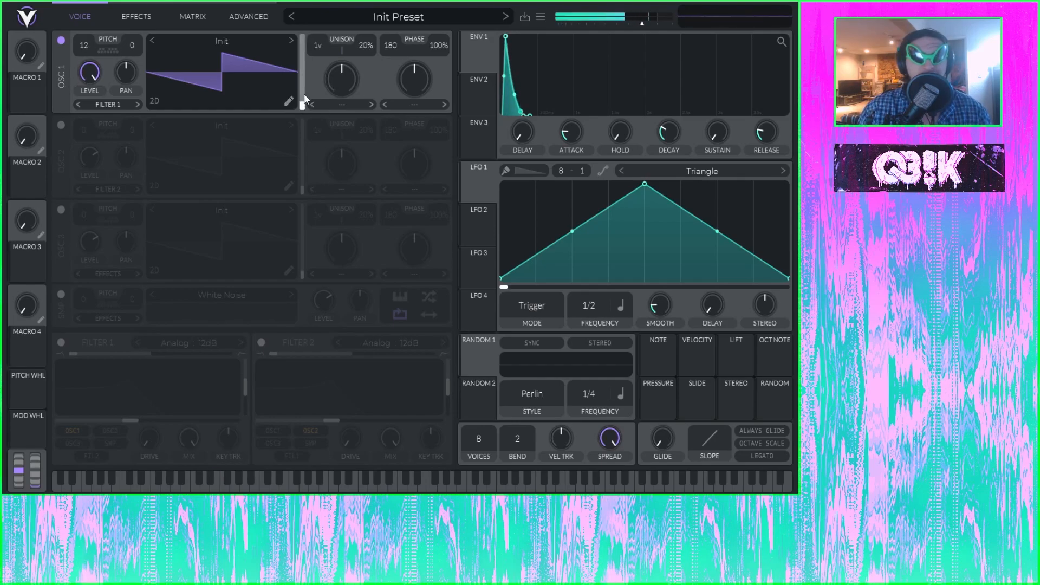
# Set oscillator 1's spectral morph to Random Amplitudes with the amount slightly below 50%
pyautogui.click(347, 106)
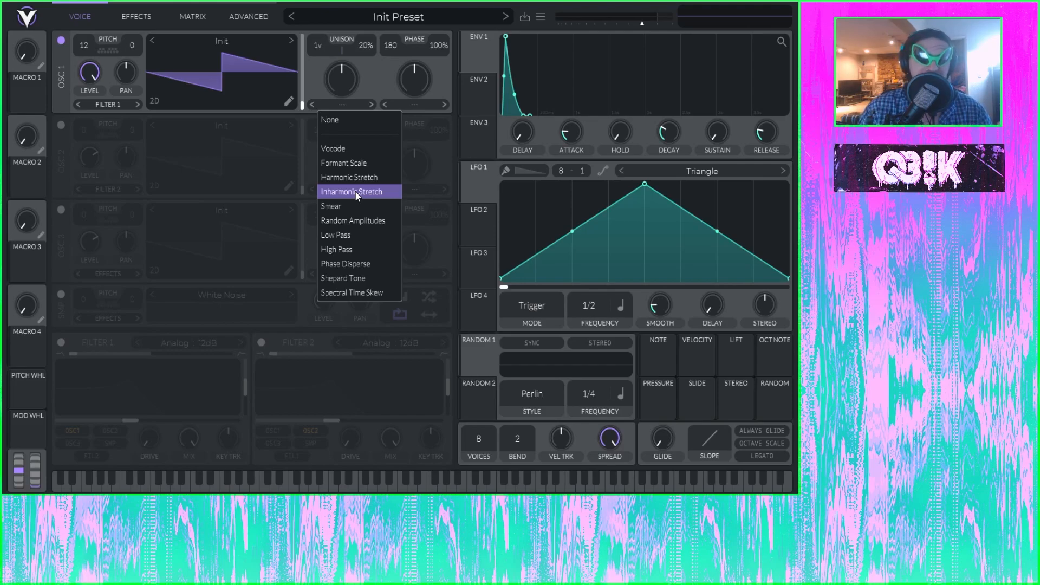
pyautogui.click(364, 220)
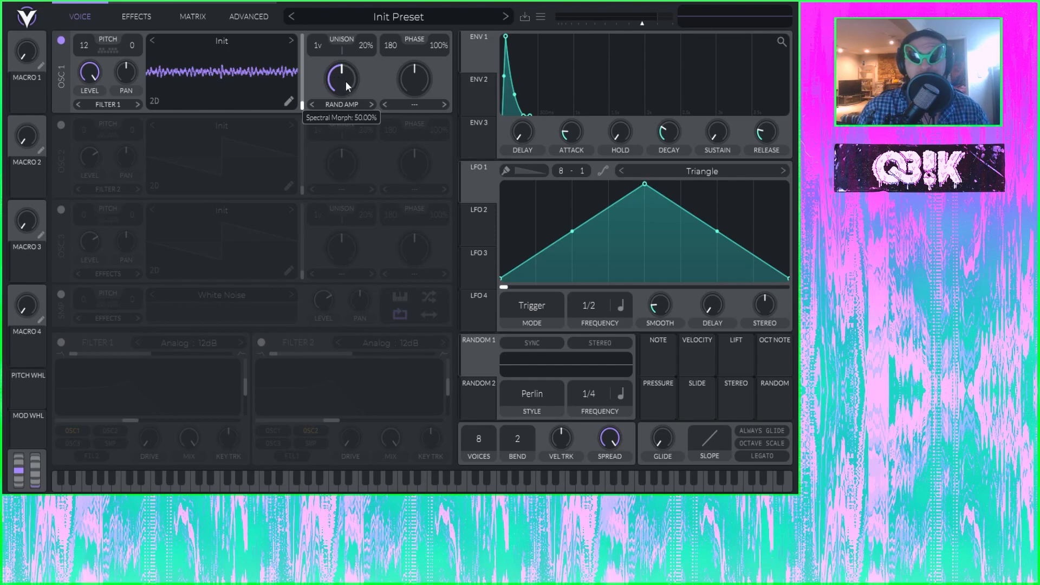
pyautogui.moveTo(345, 81); pyautogui.dragTo(347, 86)
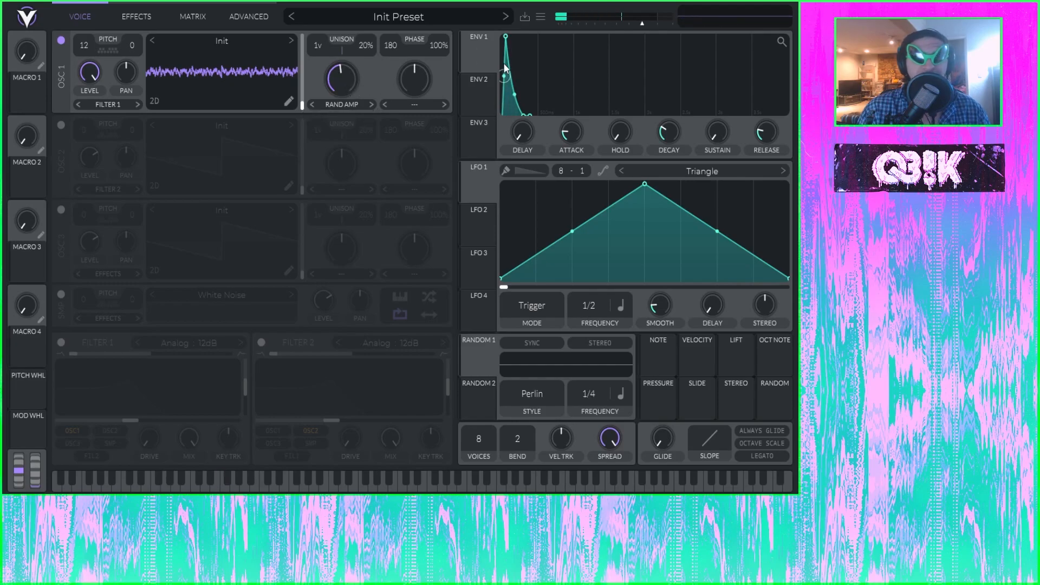
# Shape envelope 2 into a short decay with zero sustain and use it to modulate oscillator 1's spectral morph amount
pyautogui.click(482, 89)
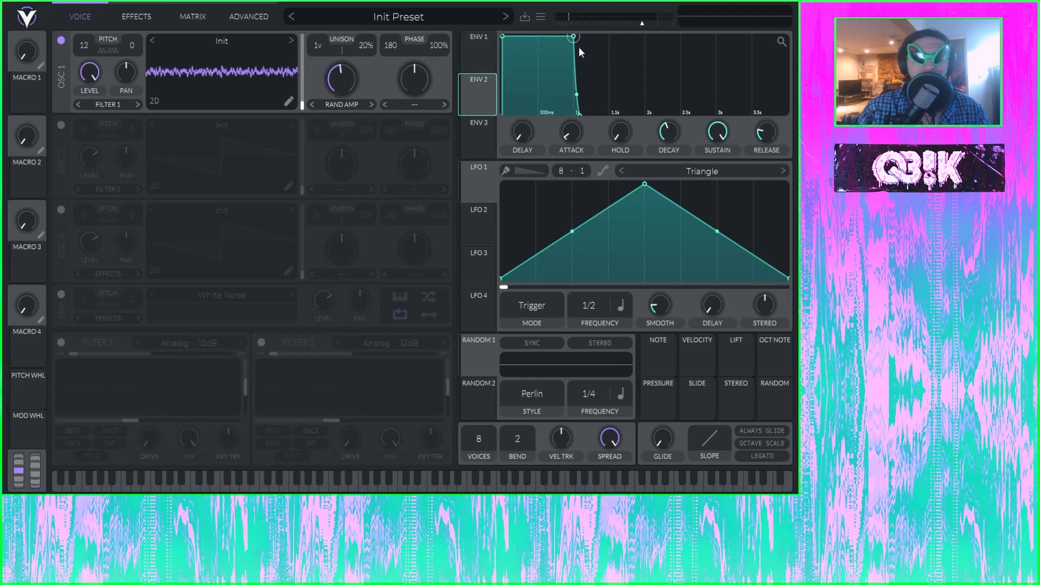
pyautogui.moveTo(579, 41); pyautogui.dragTo(523, 126)
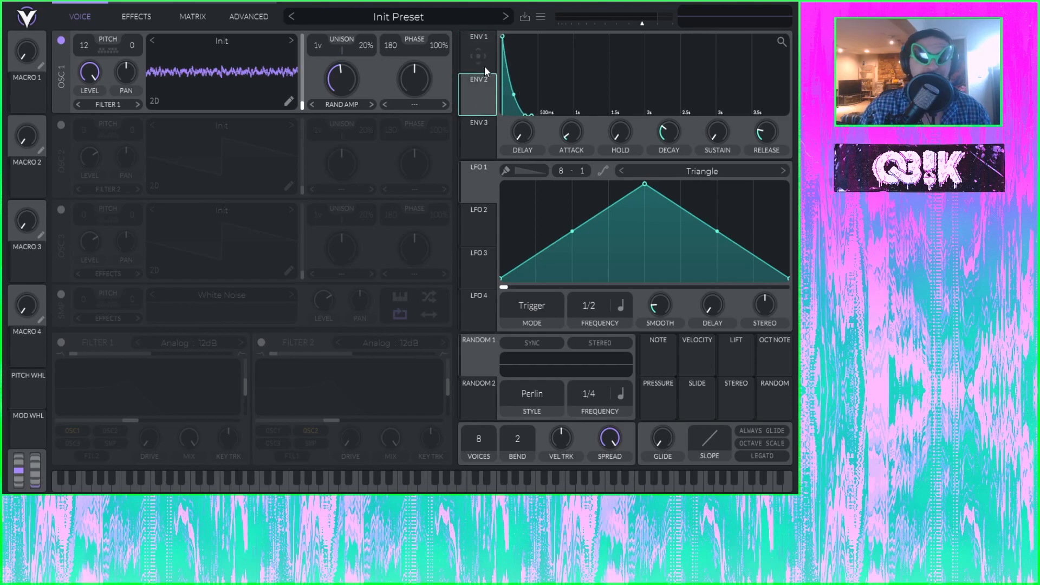
pyautogui.moveTo(473, 96); pyautogui.dragTo(349, 80)
pyautogui.moveTo(343, 124); pyautogui.dragTo(343, 150)
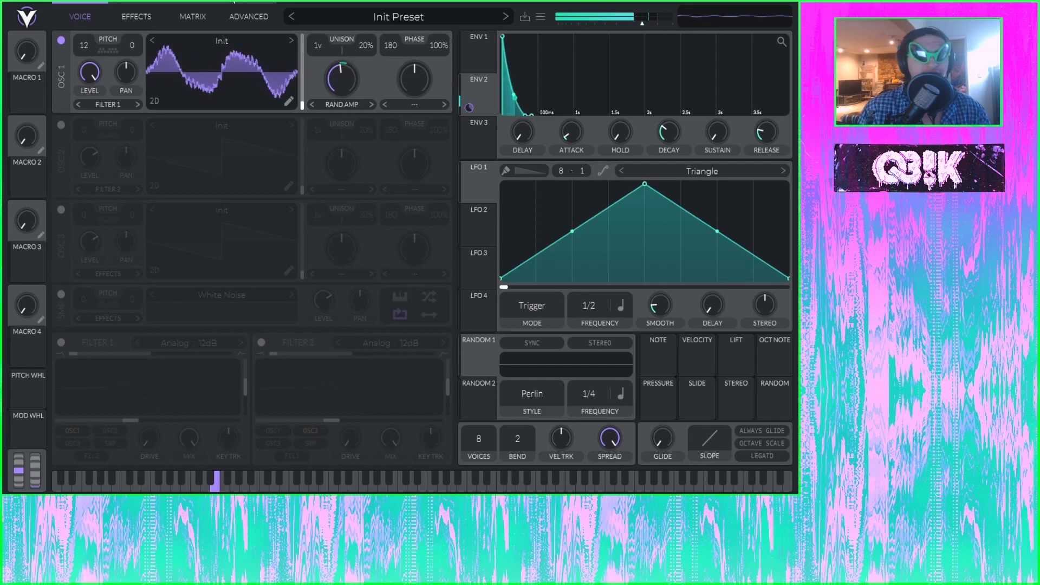
# Edit oscillator 1's wavetable by raising scattered individual harmonics to different heights across the spectrum
pyautogui.click(289, 102)
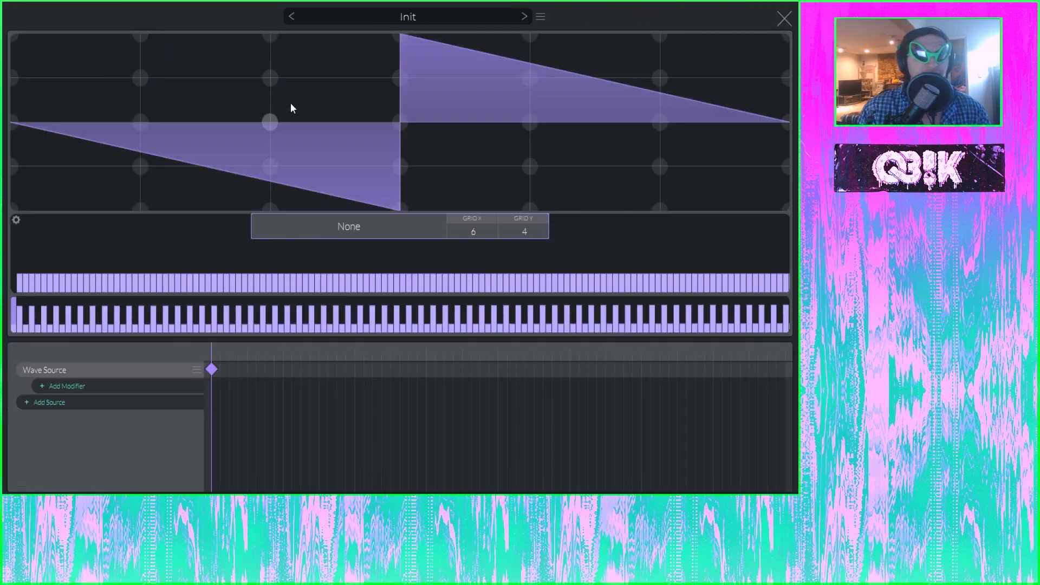
pyautogui.click(146, 262)
pyautogui.click(263, 269)
pyautogui.click(390, 248)
pyautogui.click(658, 235)
pyautogui.click(707, 232)
pyautogui.click(574, 239)
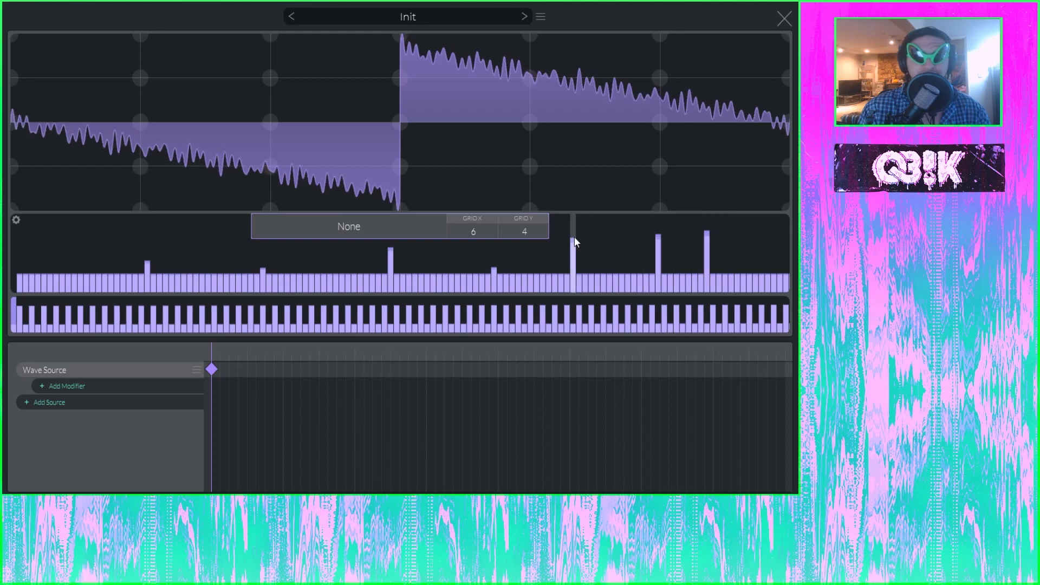
pyautogui.click(458, 253)
pyautogui.click(189, 250)
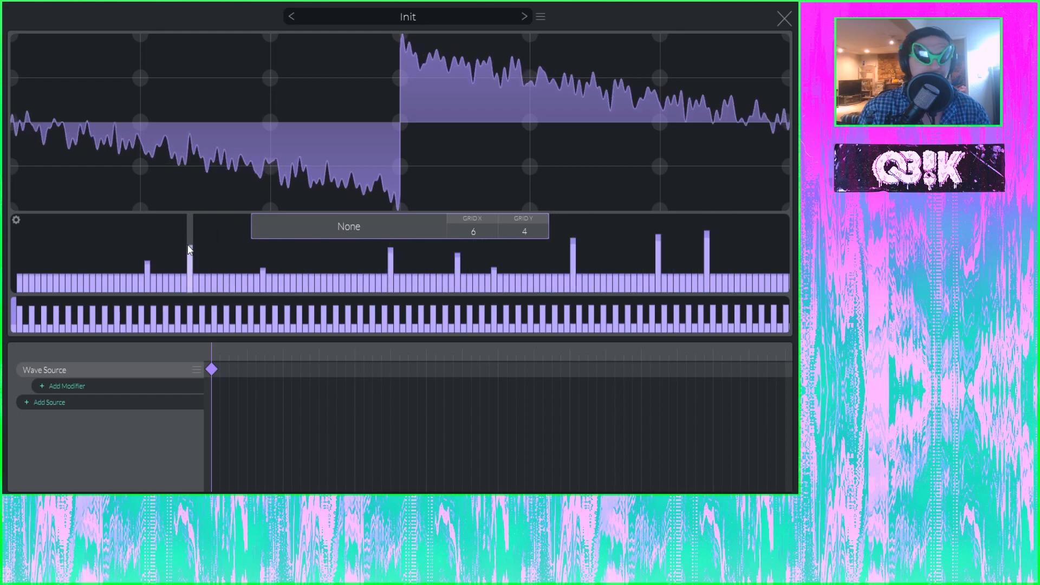
pyautogui.click(784, 20)
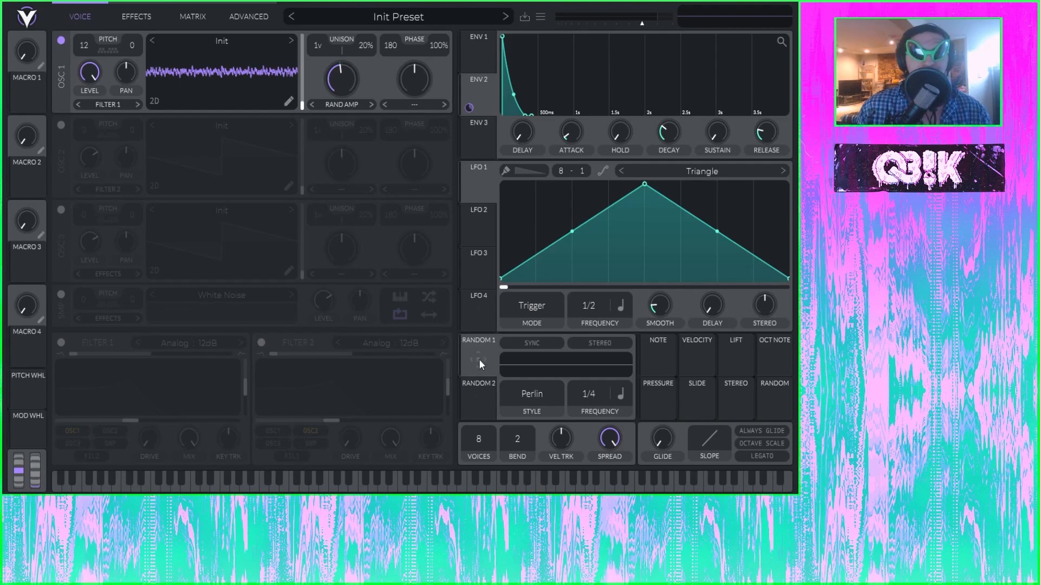
# Assign Random 1 to modulate oscillator 1's fine tuning
pyautogui.moveTo(482, 359); pyautogui.dragTo(131, 62)
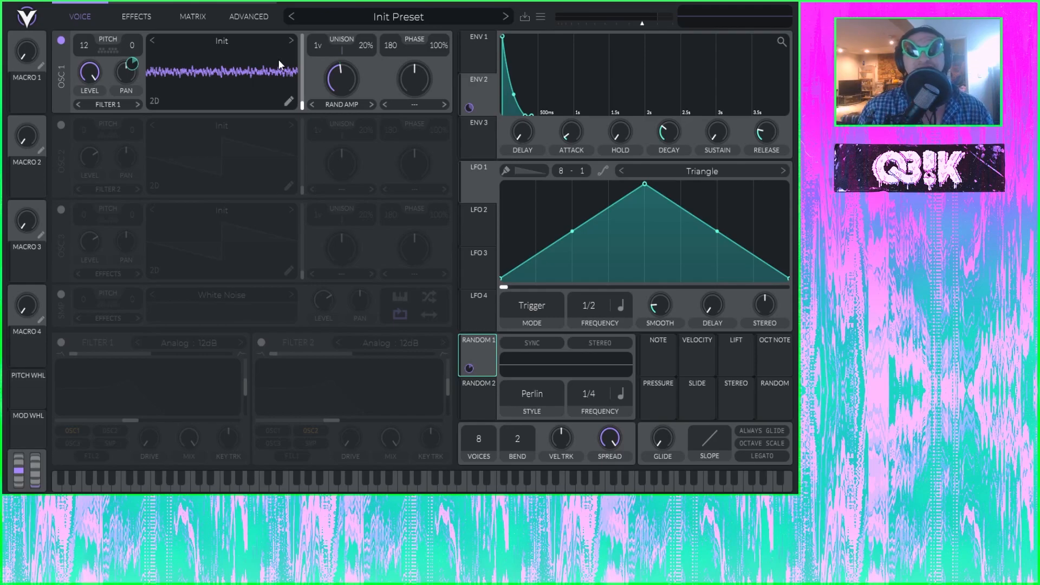
# Enable oscillator 2 transposed up 48 semitones and load the factory Pulse Width wavetable into it
pyautogui.click(57, 125)
pyautogui.moveTo(88, 134); pyautogui.dragTo(89, 120)
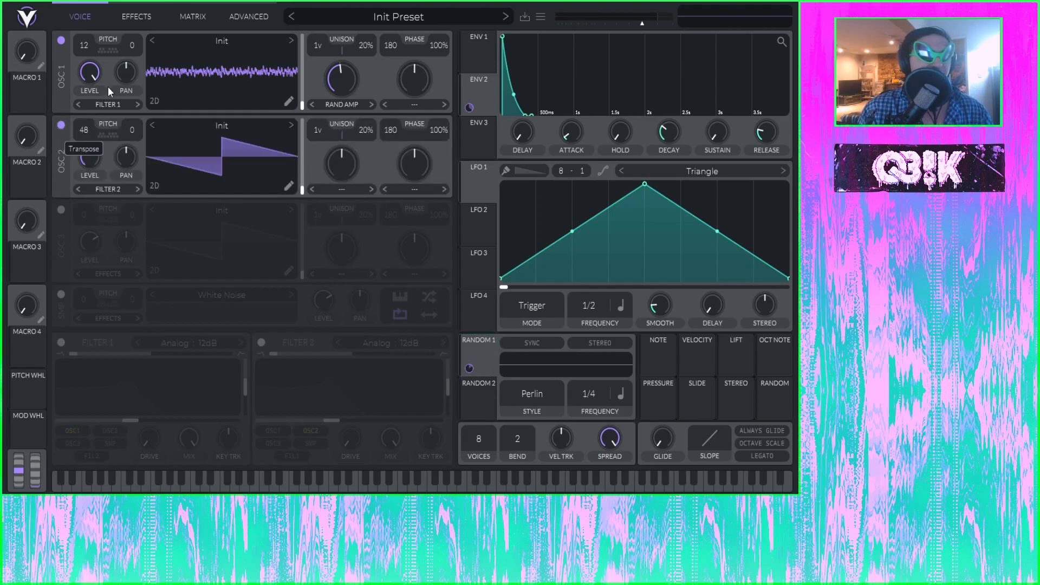
pyautogui.click(239, 122)
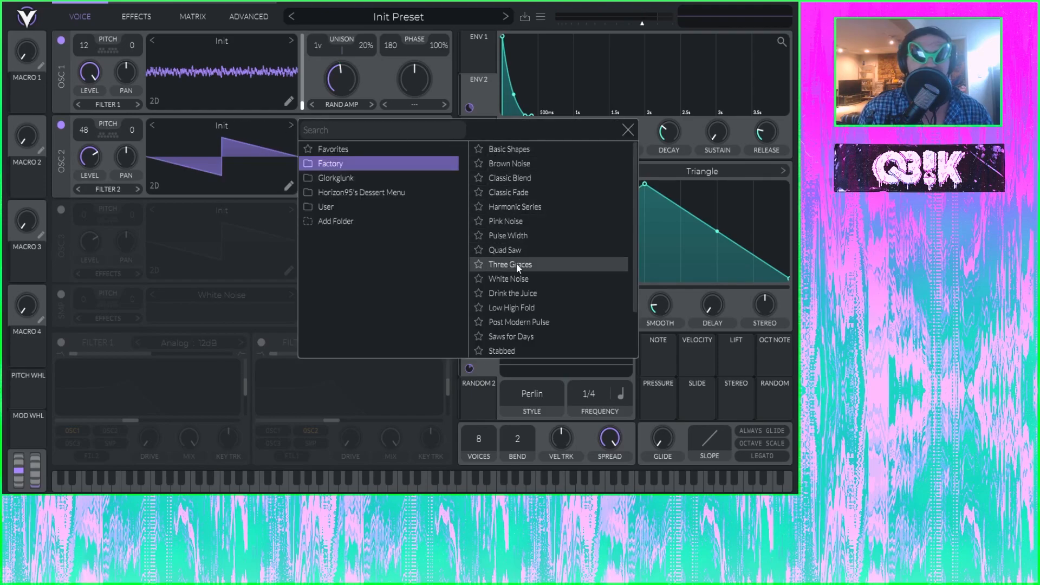
pyautogui.click(515, 236)
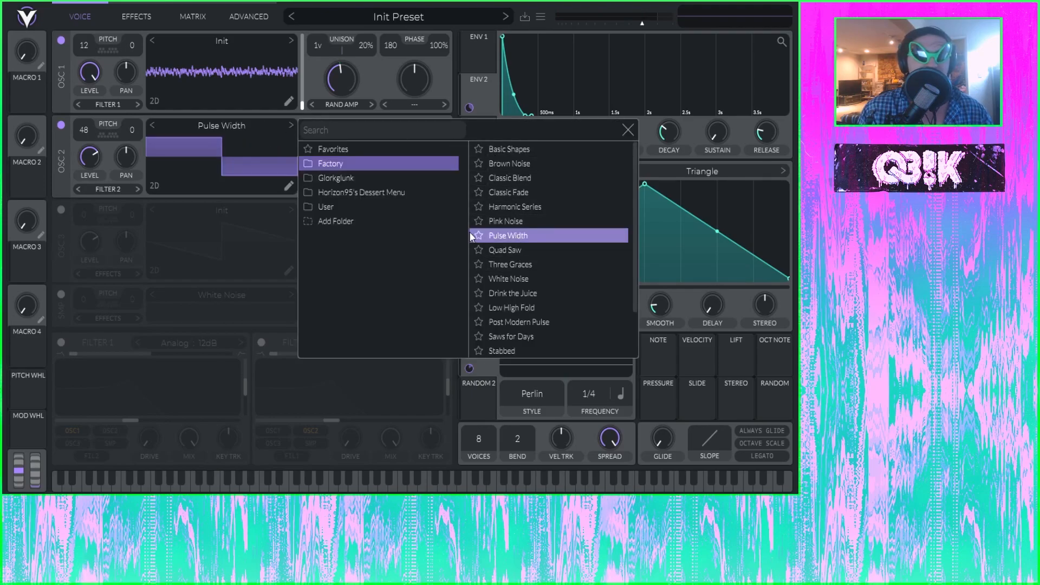
pyautogui.click(215, 199)
# Set oscillator 2 to a low level with 8 unison voices and a wavetable frame of about 106.5
pyautogui.moveTo(90, 168); pyautogui.dragTo(90, 207)
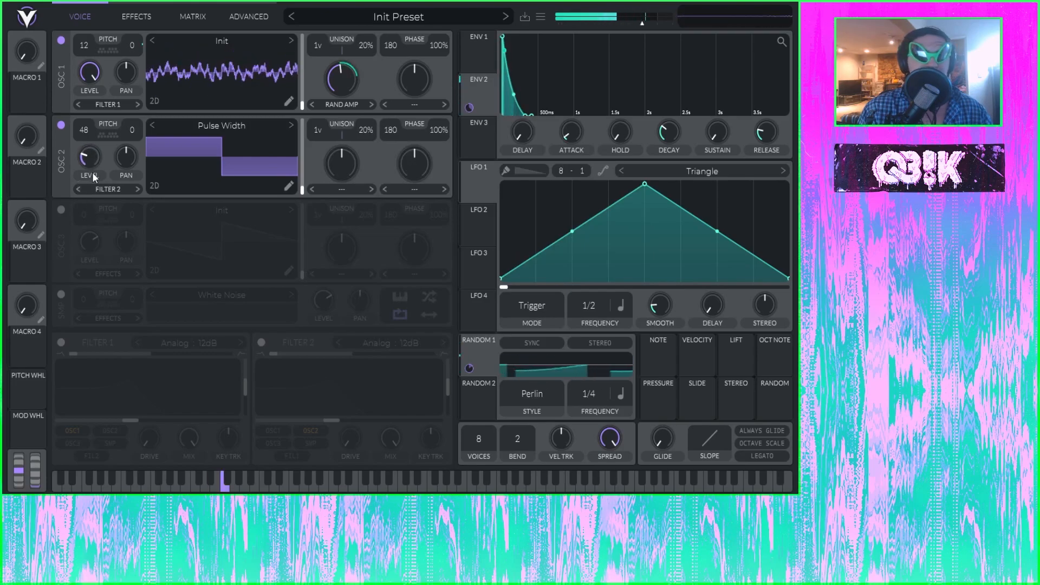
pyautogui.moveTo(318, 130); pyautogui.dragTo(330, 93)
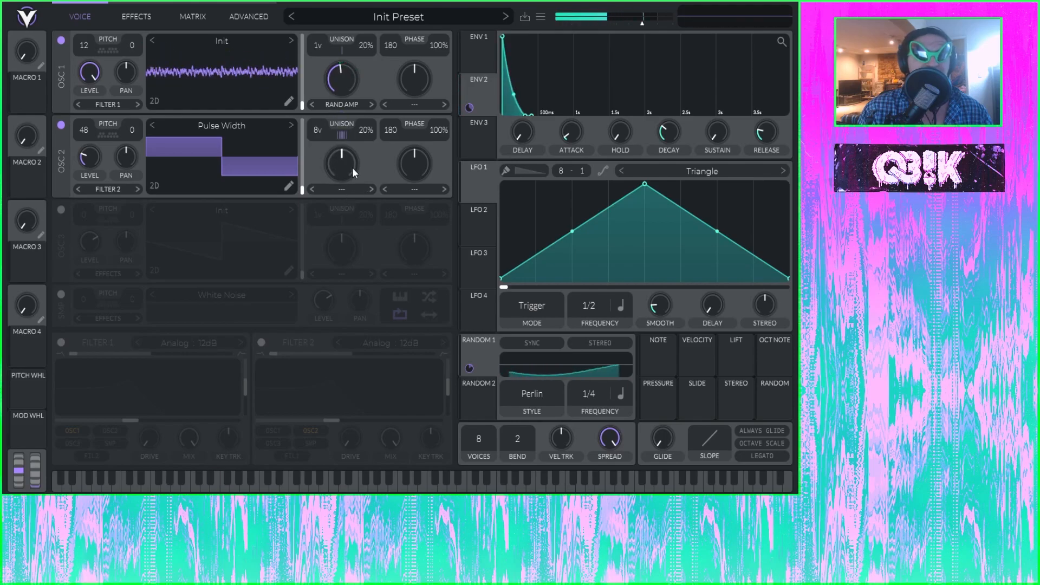
pyautogui.click(302, 168)
pyautogui.moveTo(300, 169); pyautogui.dragTo(300, 165)
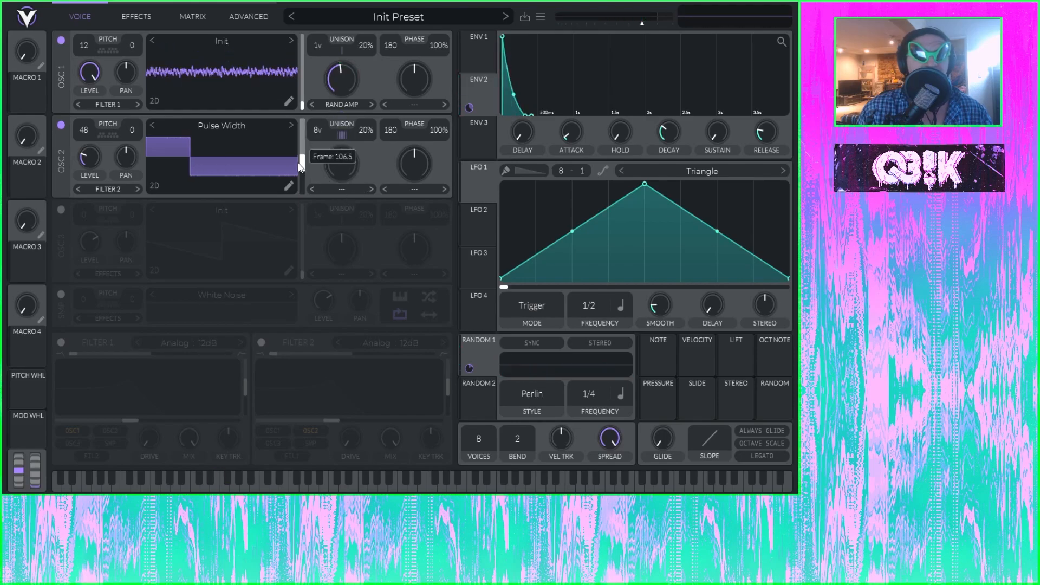
# Set oscillator 2's spectral morph to Vocode and modulate its amount lightly with envelope 2
pyautogui.click(342, 190)
pyautogui.click(349, 238)
pyautogui.moveTo(338, 161)
pyautogui.mouseDown()
pyautogui.moveTo(354, 142)
pyautogui.moveTo(339, 164)
pyautogui.mouseUp()
pyautogui.moveTo(470, 107); pyautogui.dragTo(351, 161)
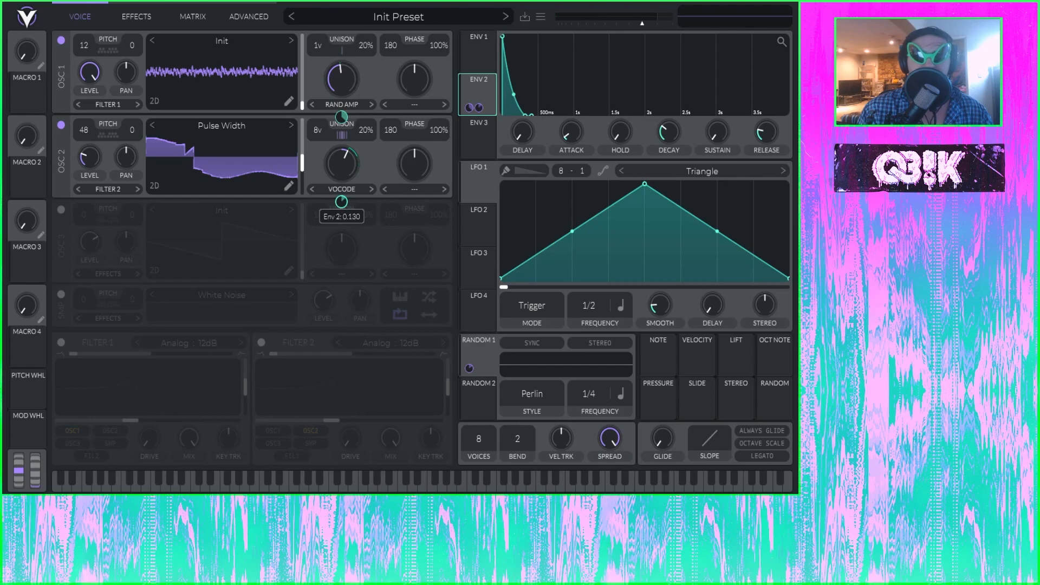
pyautogui.moveTo(341, 201); pyautogui.dragTo(342, 207)
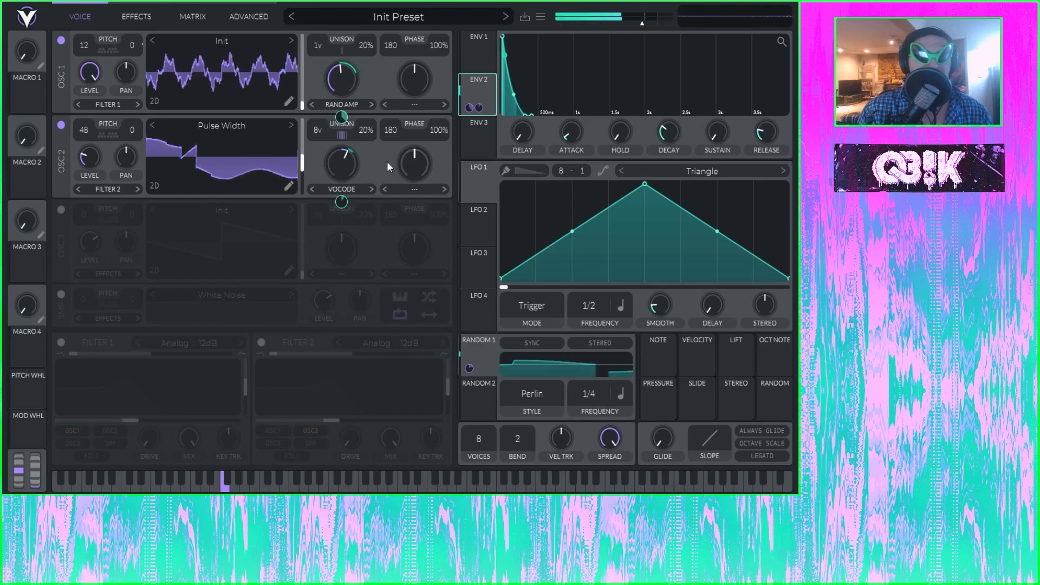
# Apply Formant distortion to oscillator 2 with a high amount and raise the oscillator's level slightly to about 0.084
pyautogui.click(414, 189)
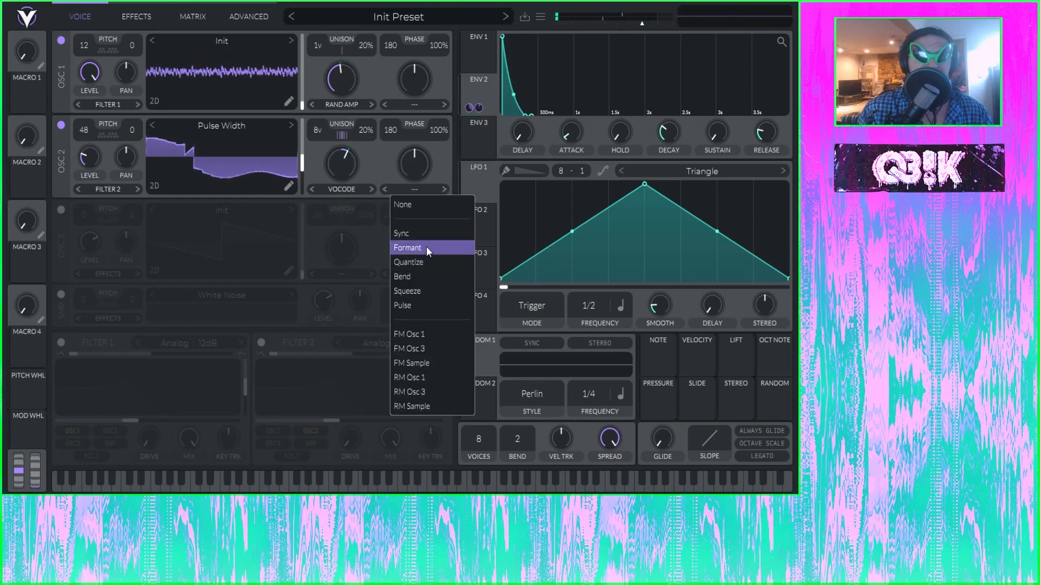
pyautogui.click(426, 244)
pyautogui.moveTo(413, 166); pyautogui.dragTo(423, 135)
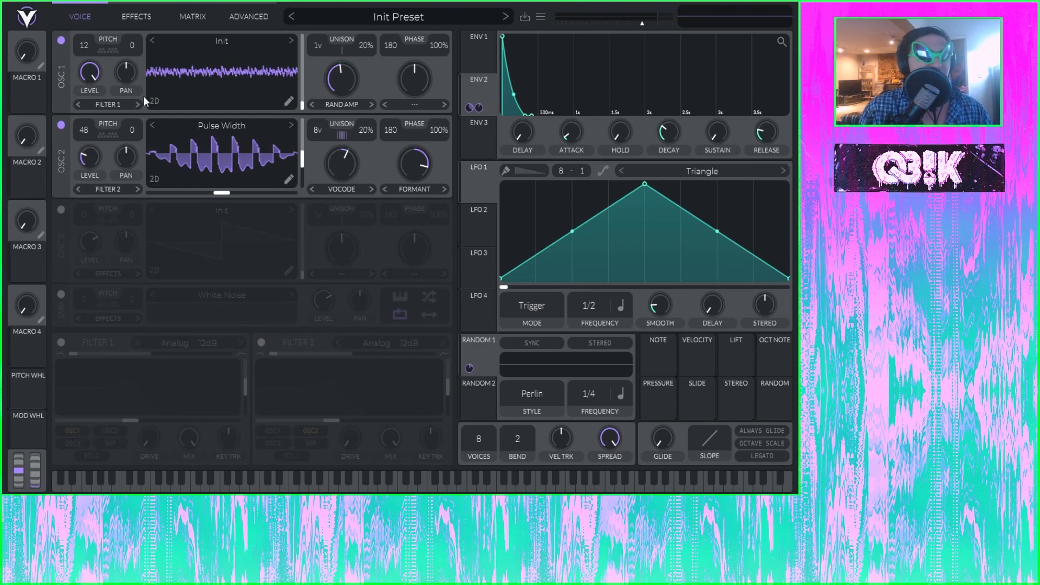
pyautogui.moveTo(98, 161); pyautogui.dragTo(96, 153)
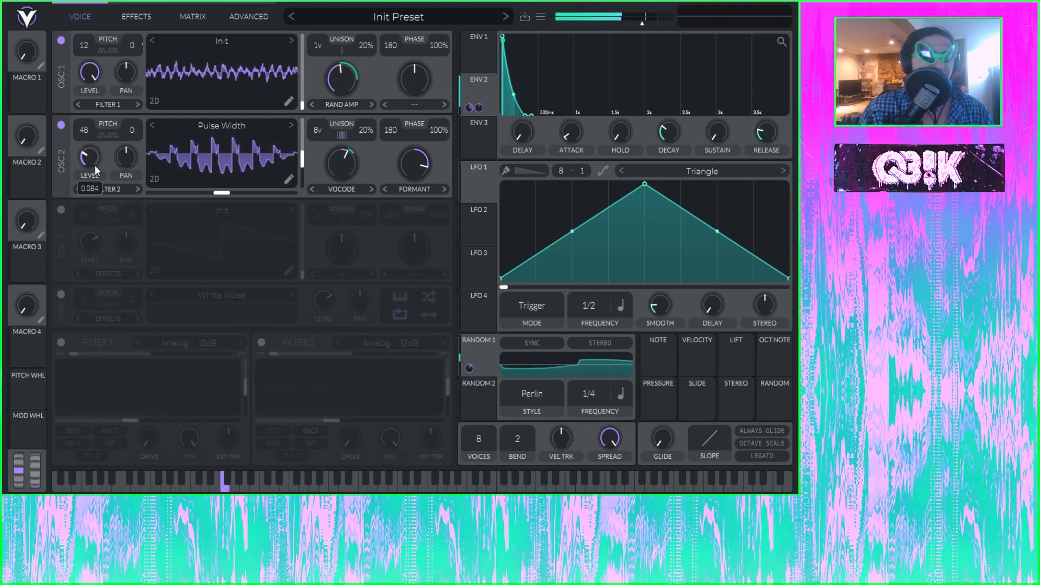
pyautogui.click(138, 15)
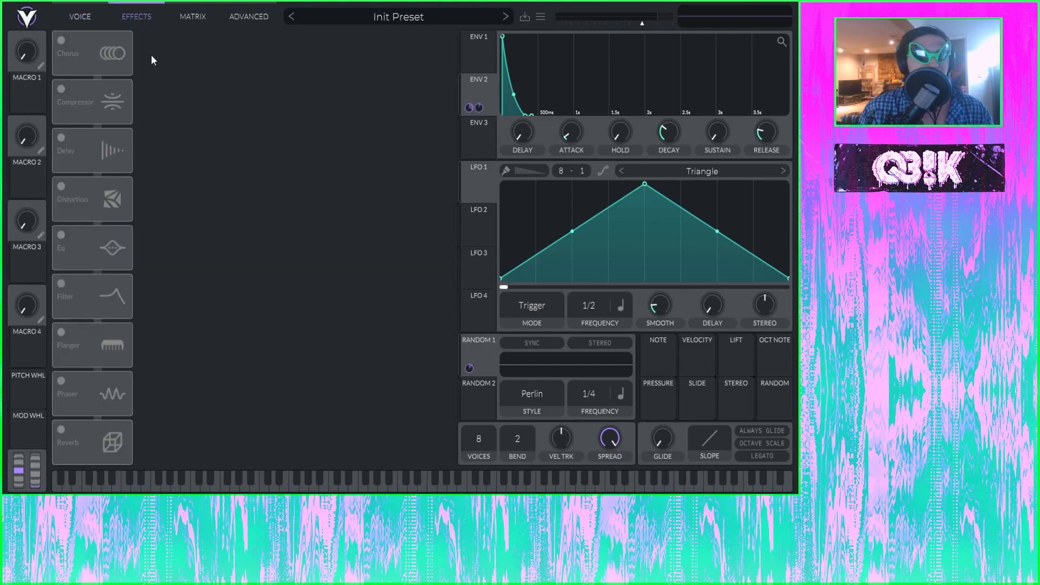
pyautogui.click(82, 17)
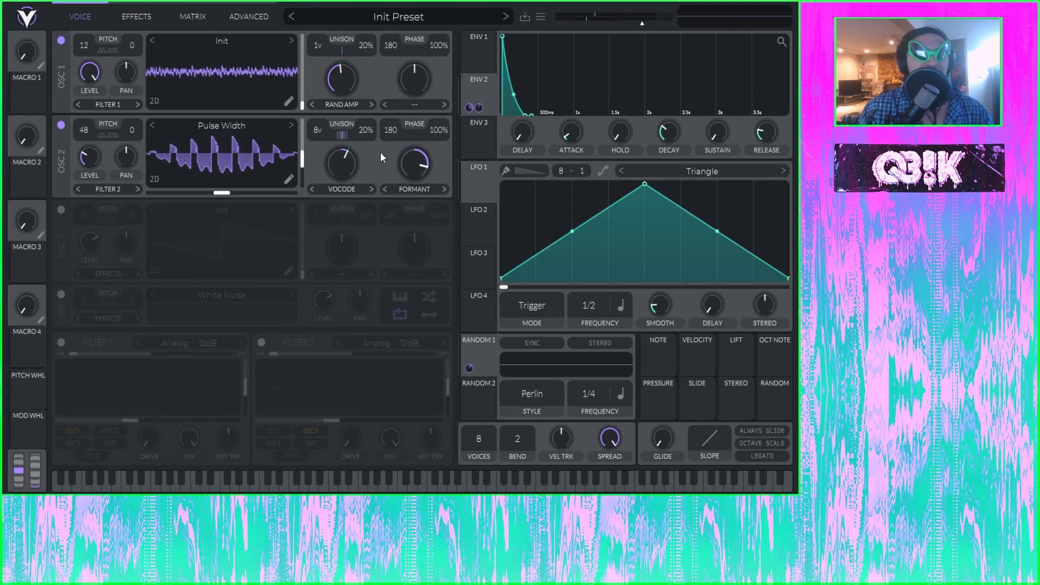
pyautogui.click(61, 210)
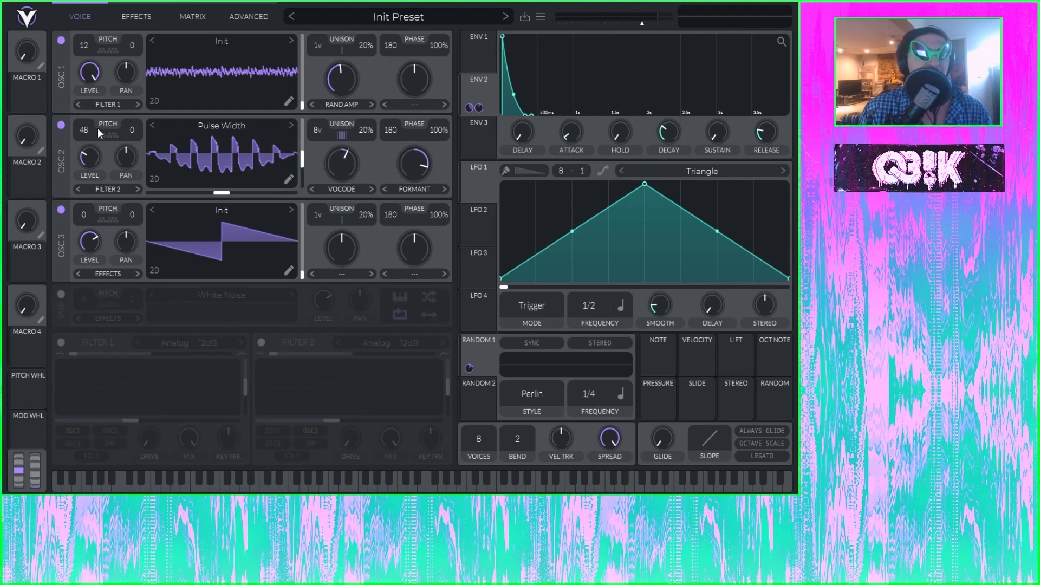
pyautogui.click(61, 209)
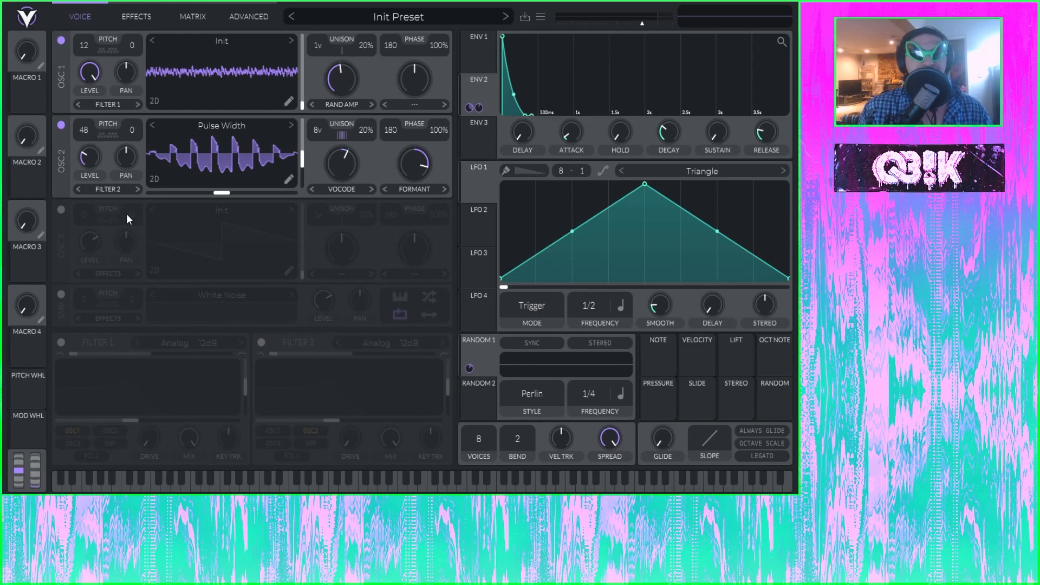
# Enable oscillator 3 and load the factory Basic Shapes wavetable into it
pyautogui.click(61, 209)
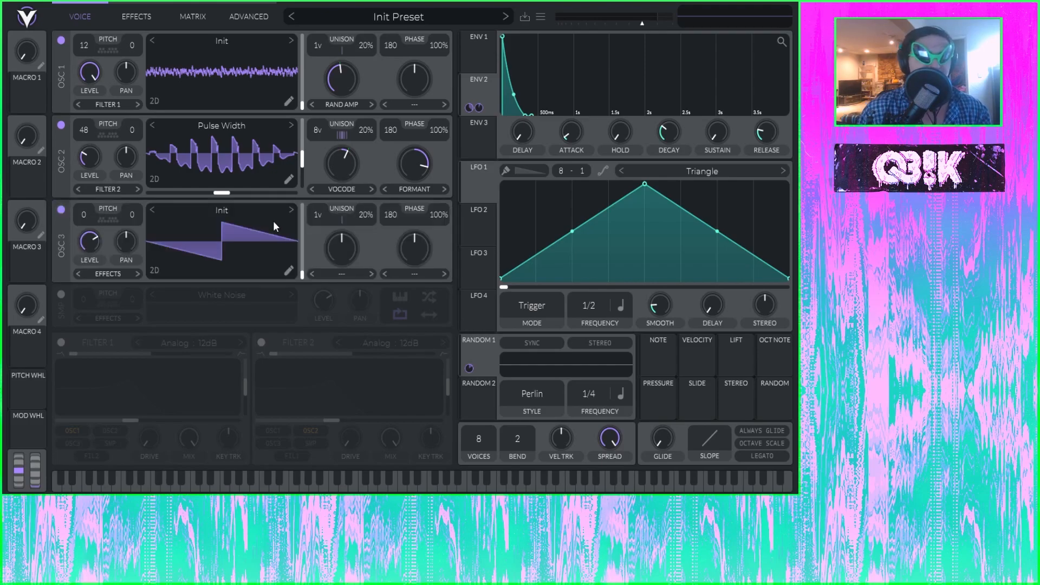
pyautogui.click(251, 213)
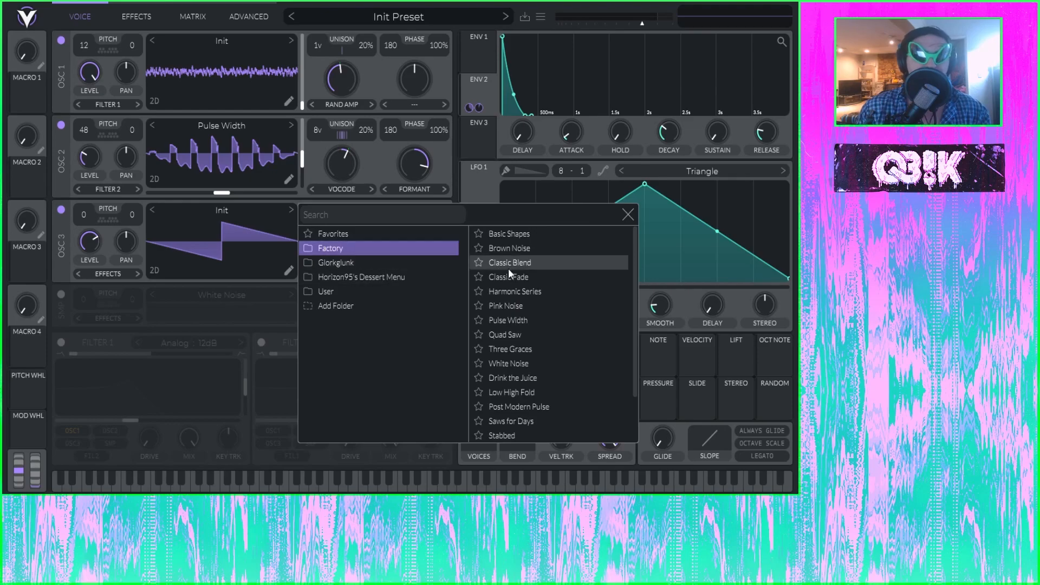
pyautogui.click(522, 234)
pyautogui.click(240, 218)
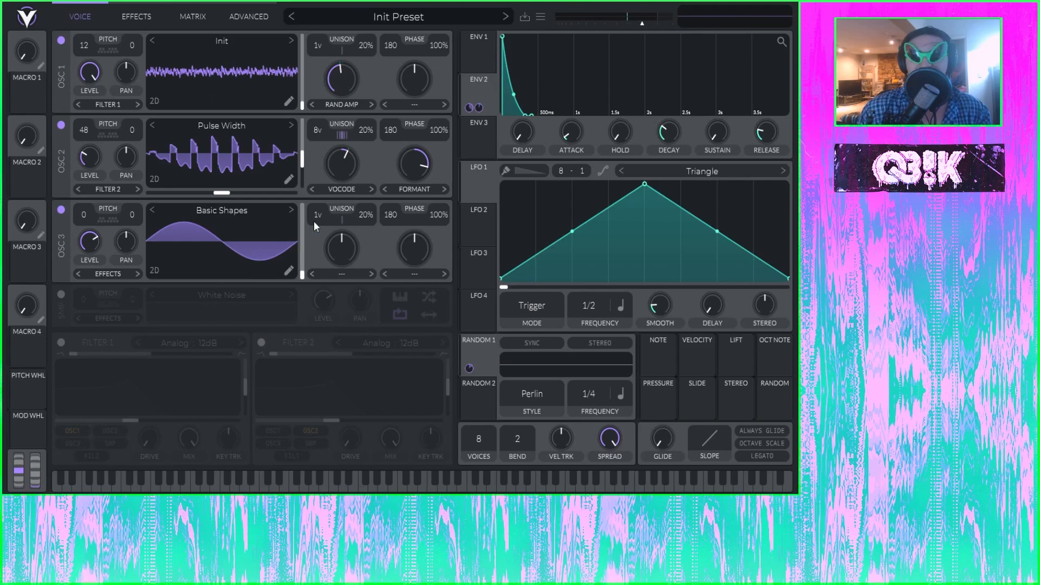
# Redraw the middle of oscillator 3's sine wave with jagged sawtooth notches in the wavetable editor, using a 15 by 9 grid
pyautogui.click(289, 270)
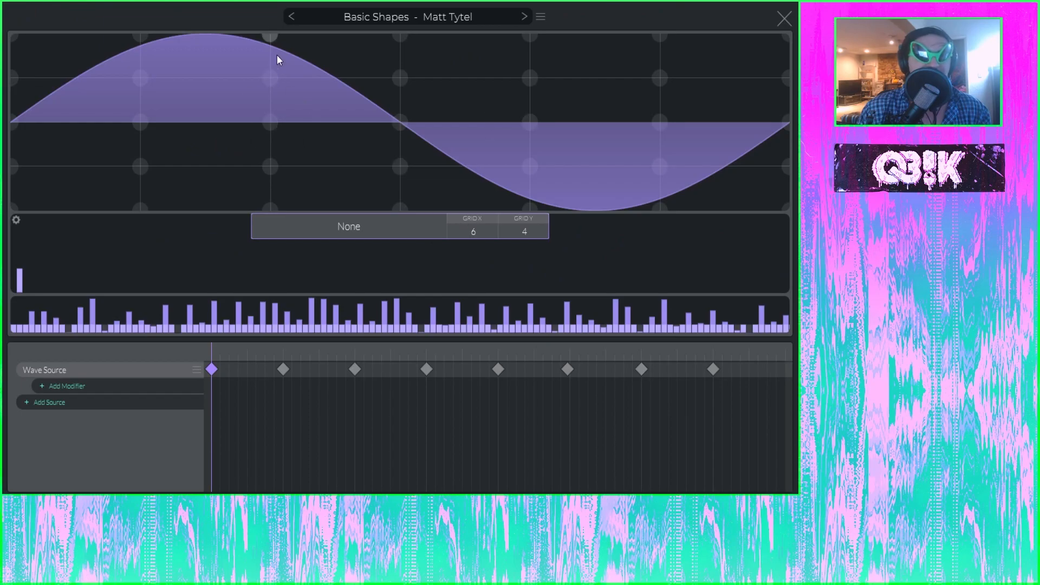
pyautogui.moveTo(270, 63)
pyautogui.mouseDown()
pyautogui.moveTo(333, 77)
pyautogui.moveTo(319, 96)
pyautogui.mouseUp()
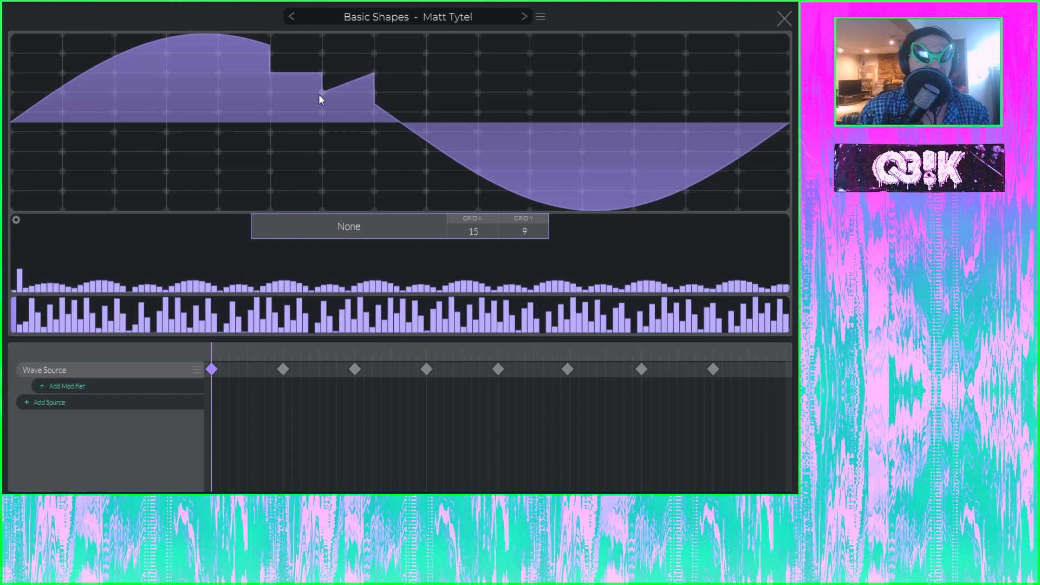
pyautogui.moveTo(431, 148)
pyautogui.mouseDown()
pyautogui.moveTo(474, 131)
pyautogui.moveTo(481, 153)
pyautogui.moveTo(580, 152)
pyautogui.mouseUp()
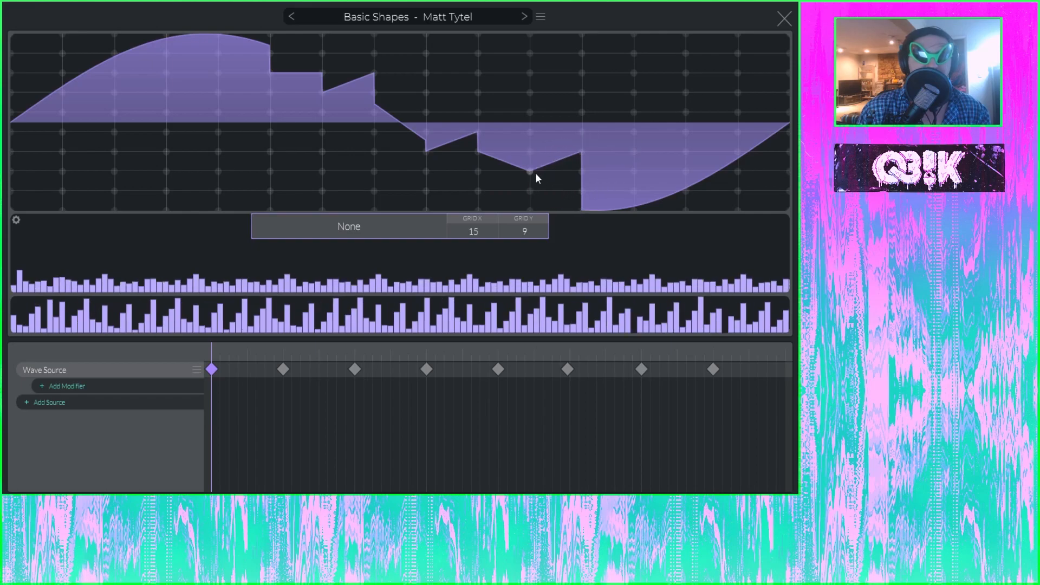
pyautogui.moveTo(535, 174); pyautogui.dragTo(583, 213)
pyautogui.moveTo(527, 157); pyautogui.dragTo(479, 175)
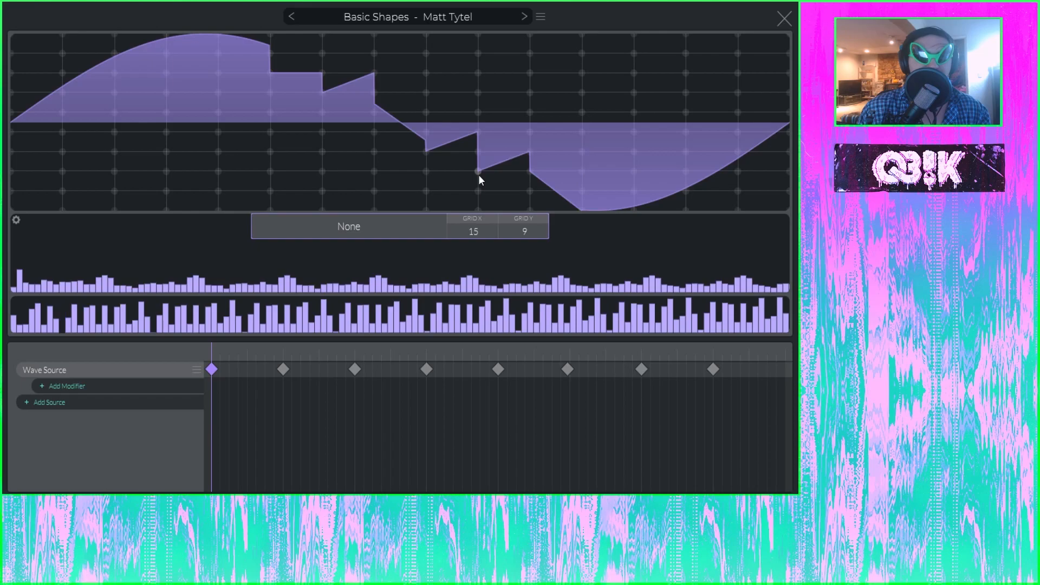
pyautogui.click(783, 19)
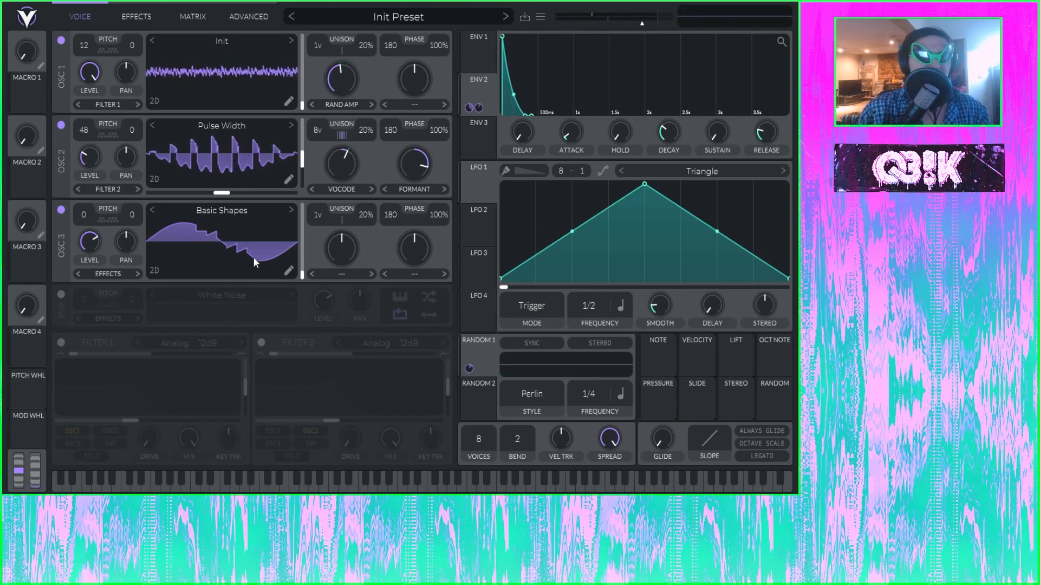
# Refine the first notch on oscillator 3's waveform so its top slopes upward like the other notches
pyautogui.click(288, 269)
pyautogui.press('Escape')
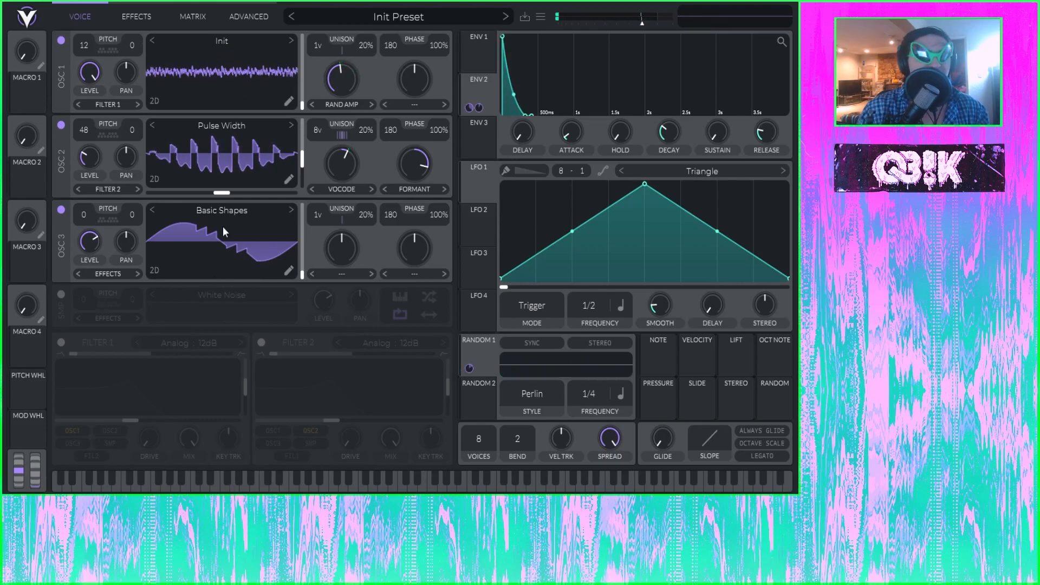
pyautogui.click(289, 270)
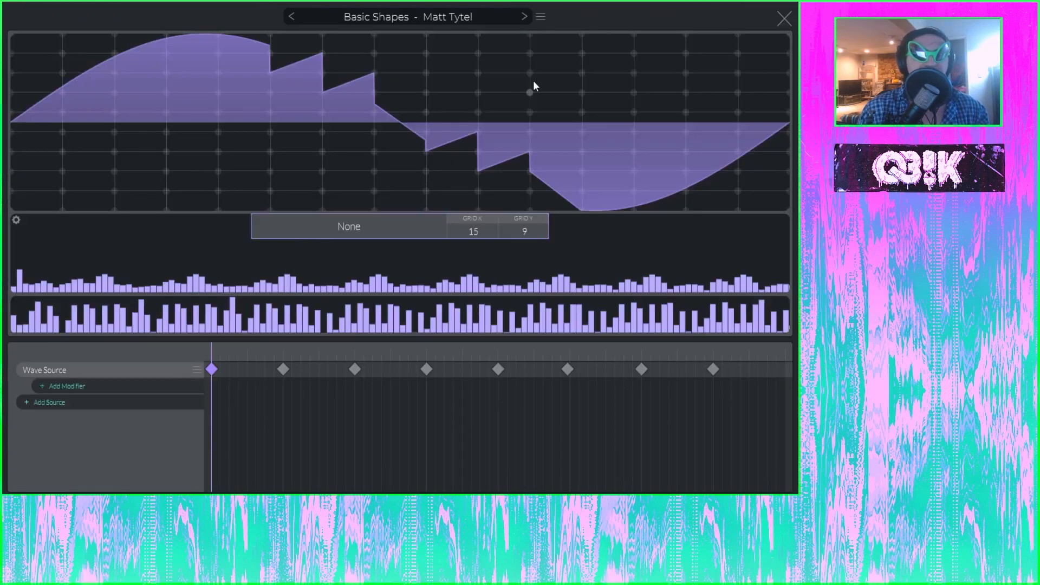
pyautogui.click(790, 20)
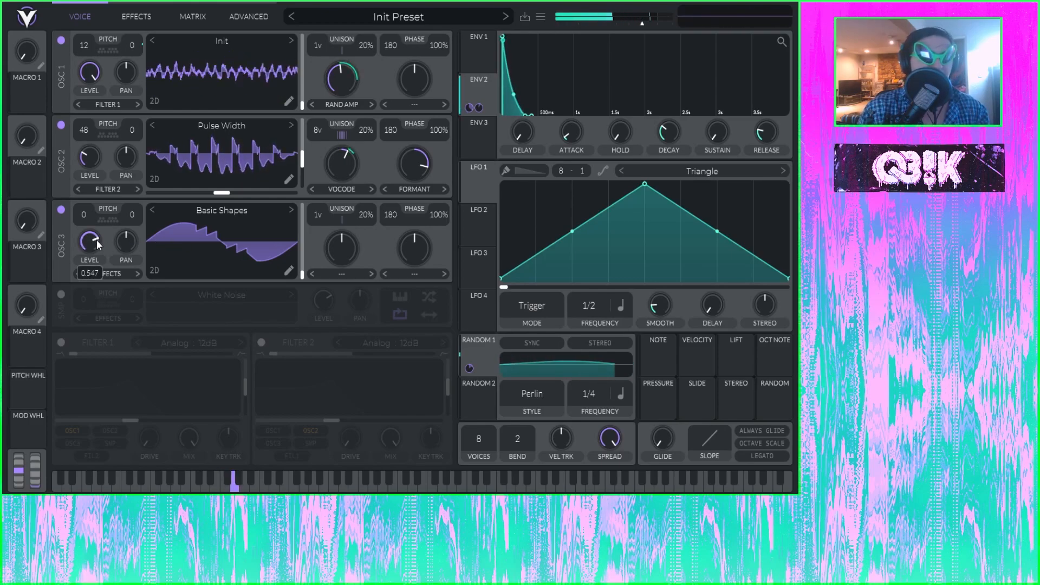
# Enable the sampler with the factory Grinder sample, transposed to 48, with keytracking and random phase on
pyautogui.click(61, 294)
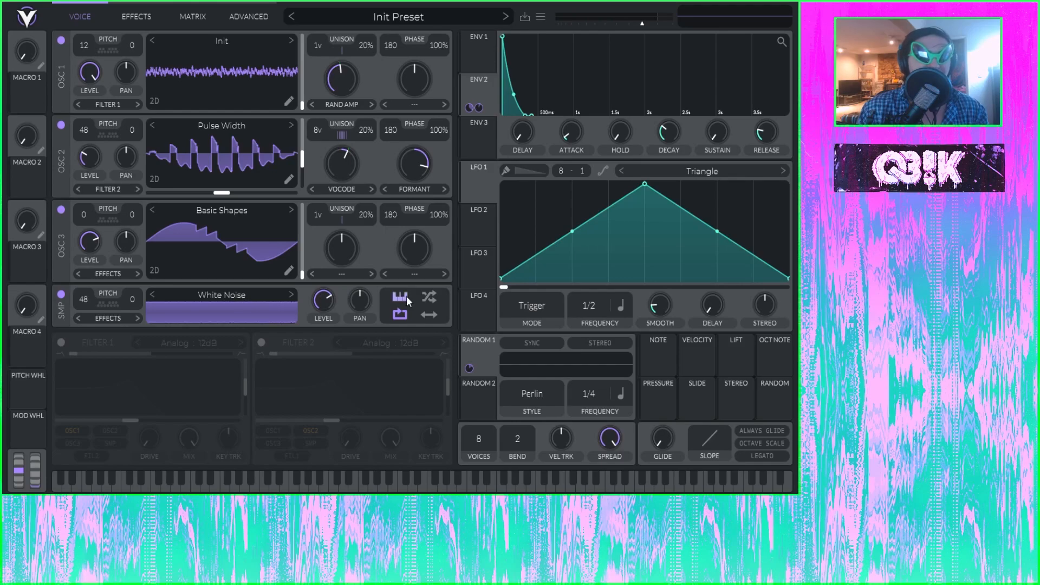
pyautogui.click(235, 291)
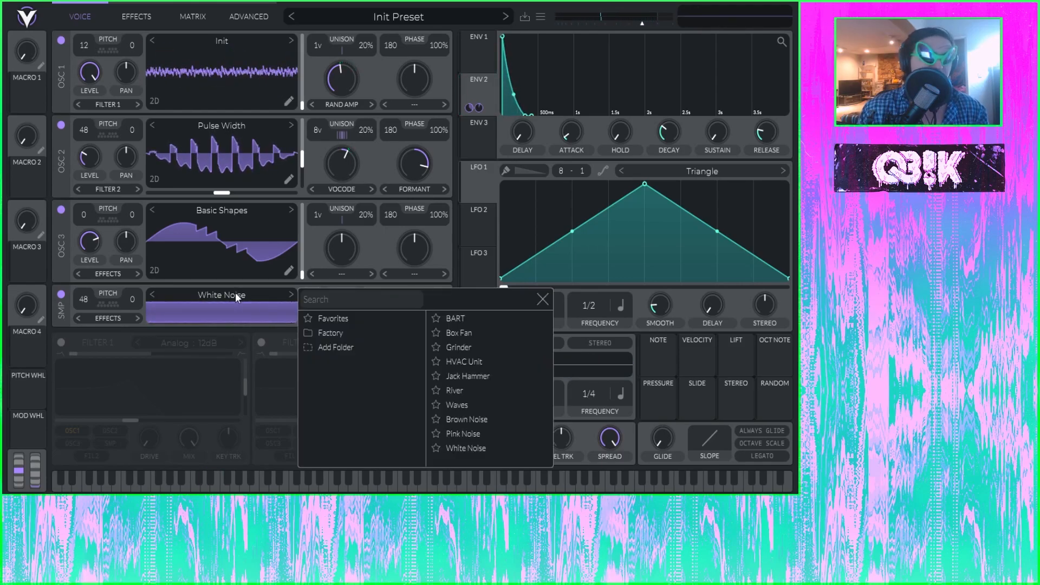
pyautogui.click(477, 351)
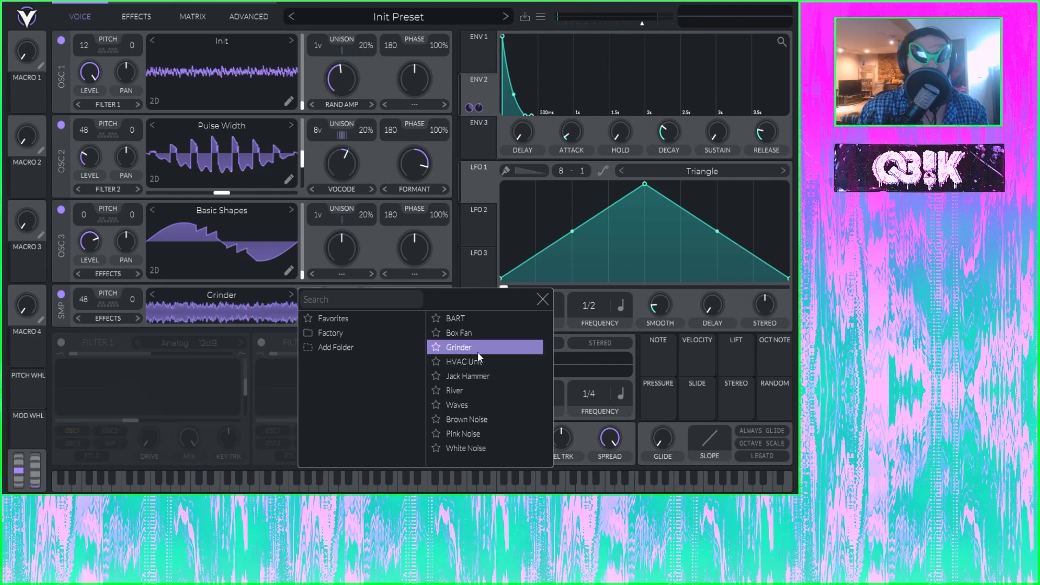
pyautogui.click(216, 284)
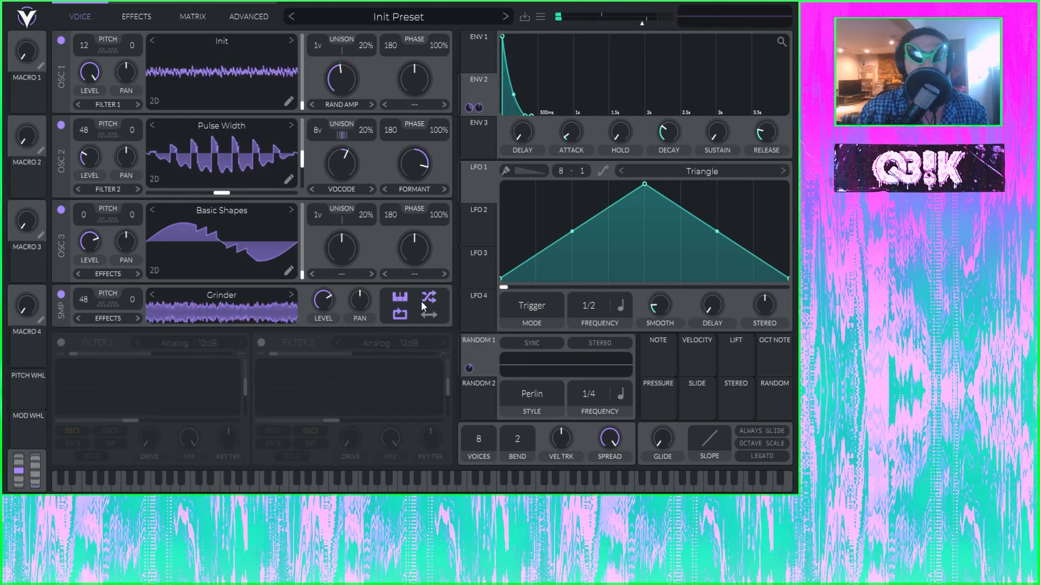
# Modulate the fine tune of the sampler, oscillator 3 and oscillator 2 with Random 1
pyautogui.moveTo(469, 369); pyautogui.dragTo(132, 309)
pyautogui.moveTo(477, 356); pyautogui.dragTo(133, 218)
pyautogui.moveTo(132, 233); pyautogui.dragTo(132, 265)
pyautogui.moveTo(469, 357); pyautogui.dragTo(132, 149)
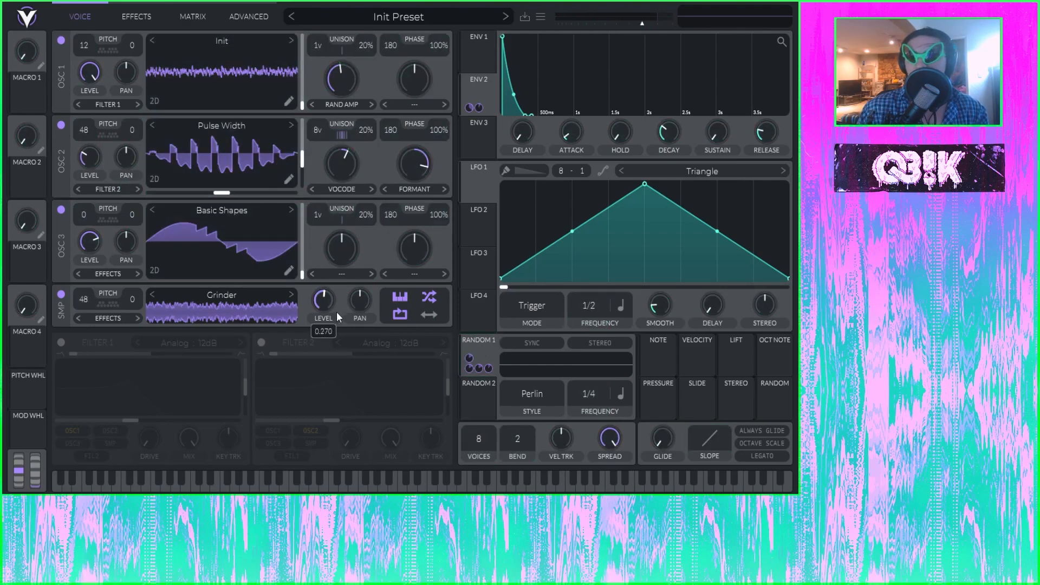
# Modulate the sampler's level with envelope 2 by about 0.350 and set its base level low, around 0.042
pyautogui.moveTo(479, 89); pyautogui.dragTo(323, 330)
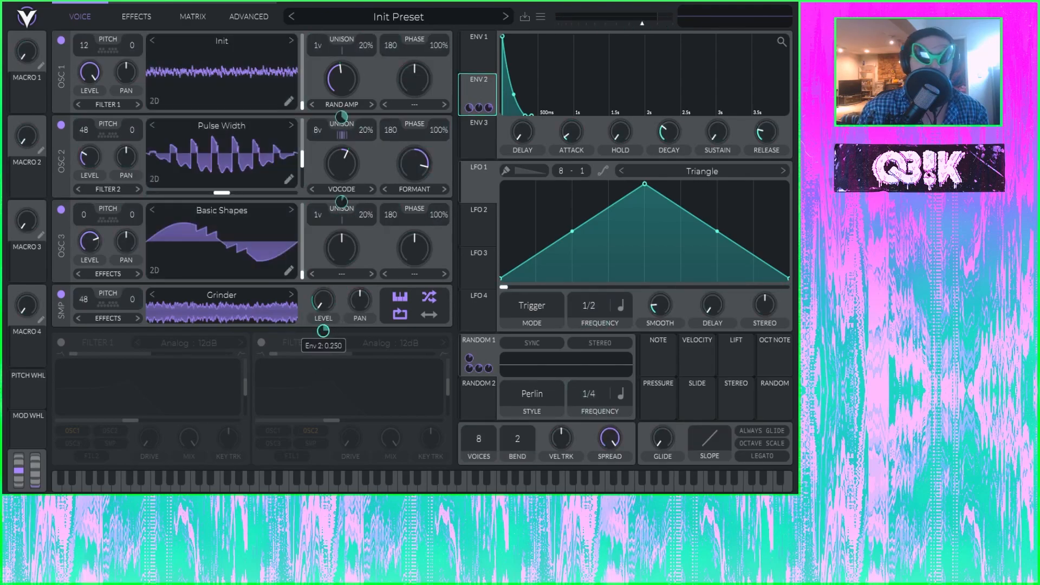
pyautogui.scroll(2, 323, 330)
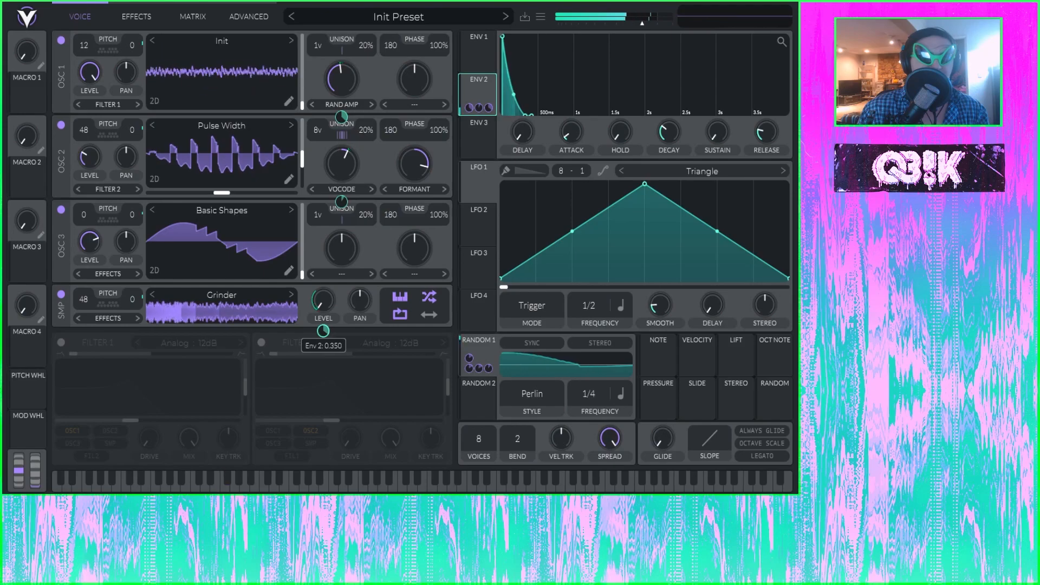
pyautogui.moveTo(323, 331); pyautogui.dragTo(342, 294)
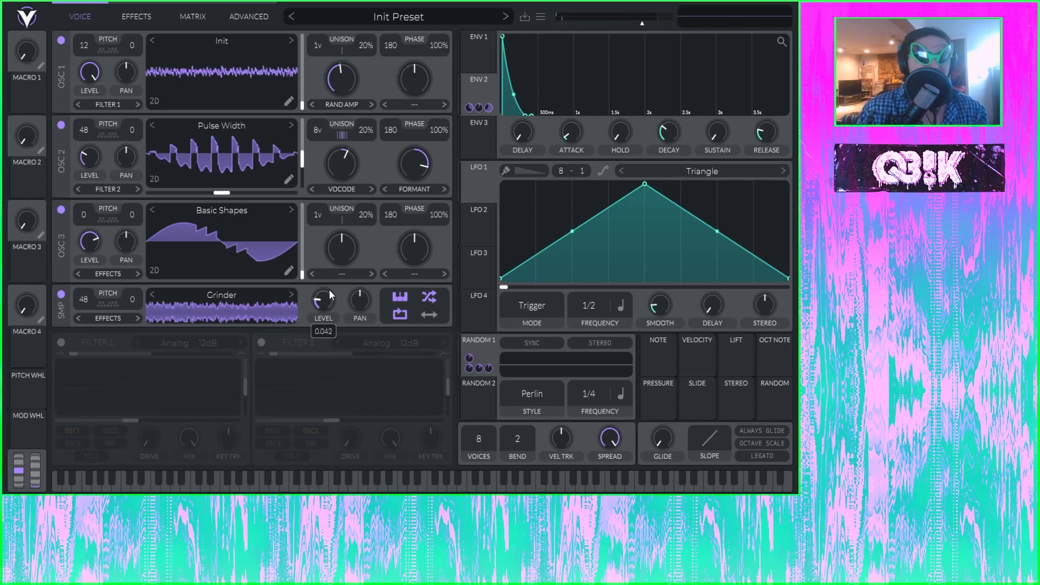
pyautogui.moveTo(329, 290); pyautogui.dragTo(326, 304)
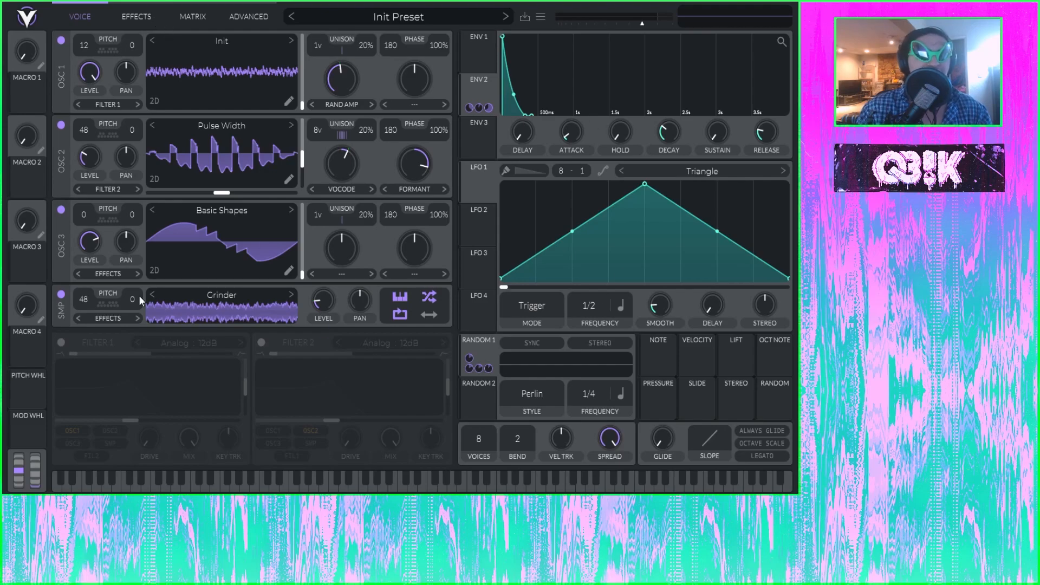
# Enable the Reverb effect and move it to the start of the effects chain
pyautogui.click(136, 16)
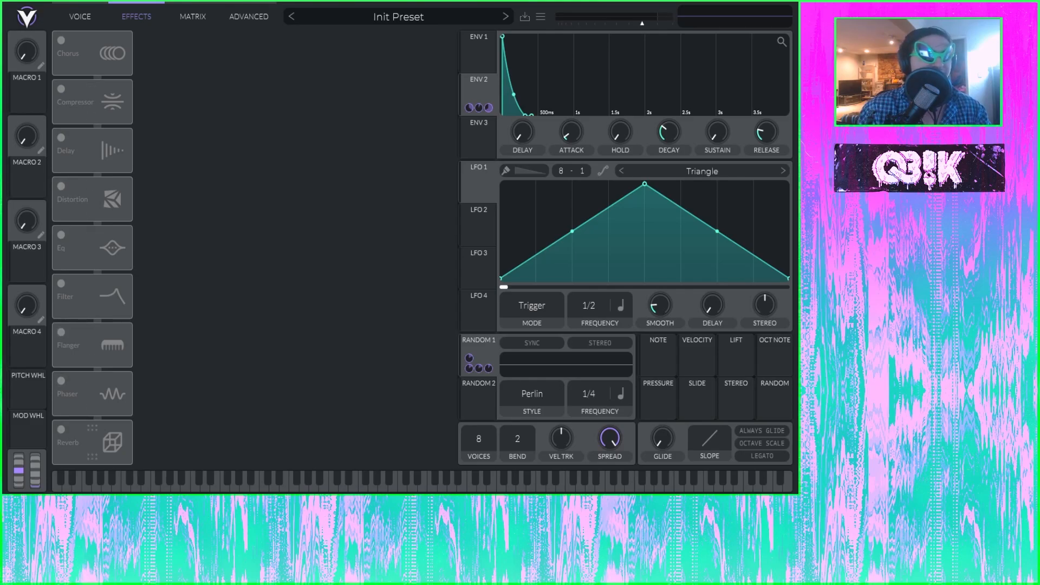
pyautogui.click(62, 429)
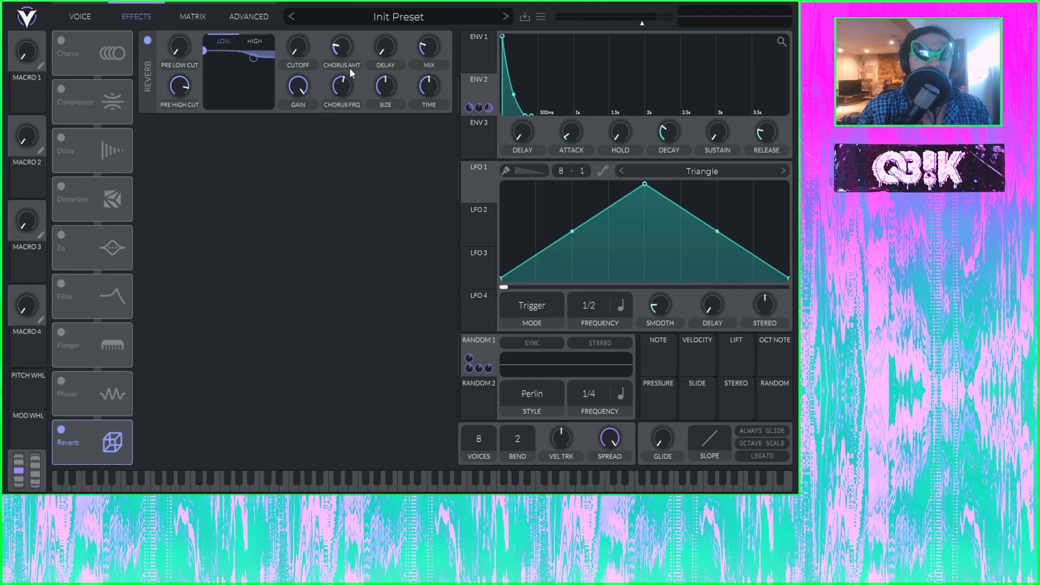
pyautogui.moveTo(92, 444); pyautogui.dragTo(111, 78)
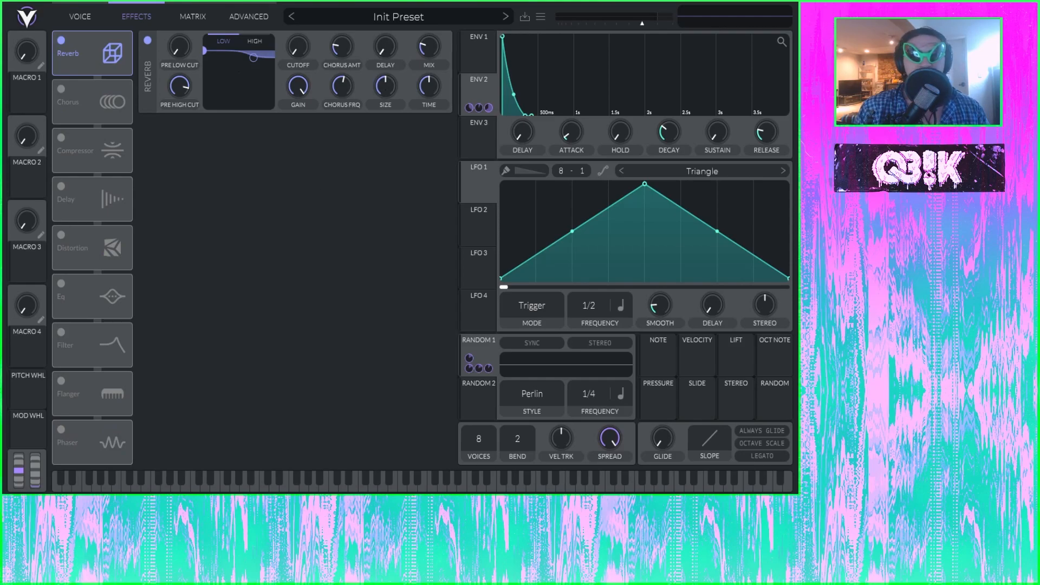
# Set the reverb mix to zero and modulate it with envelope 2
pyautogui.moveTo(428, 50); pyautogui.dragTo(416, 150)
pyautogui.moveTo(484, 92); pyautogui.dragTo(430, 82)
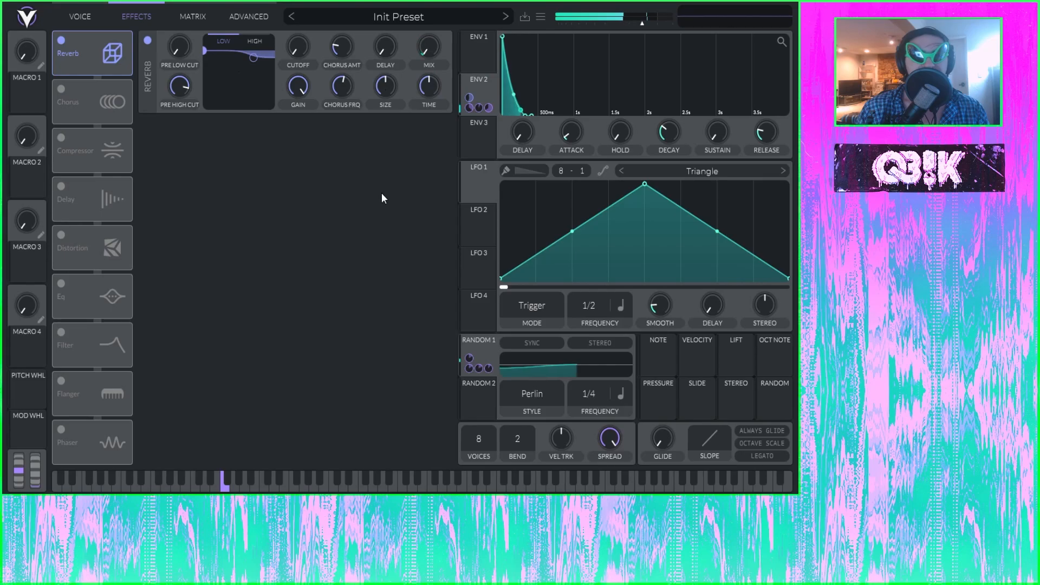
pyautogui.moveTo(429, 78); pyautogui.dragTo(428, 93)
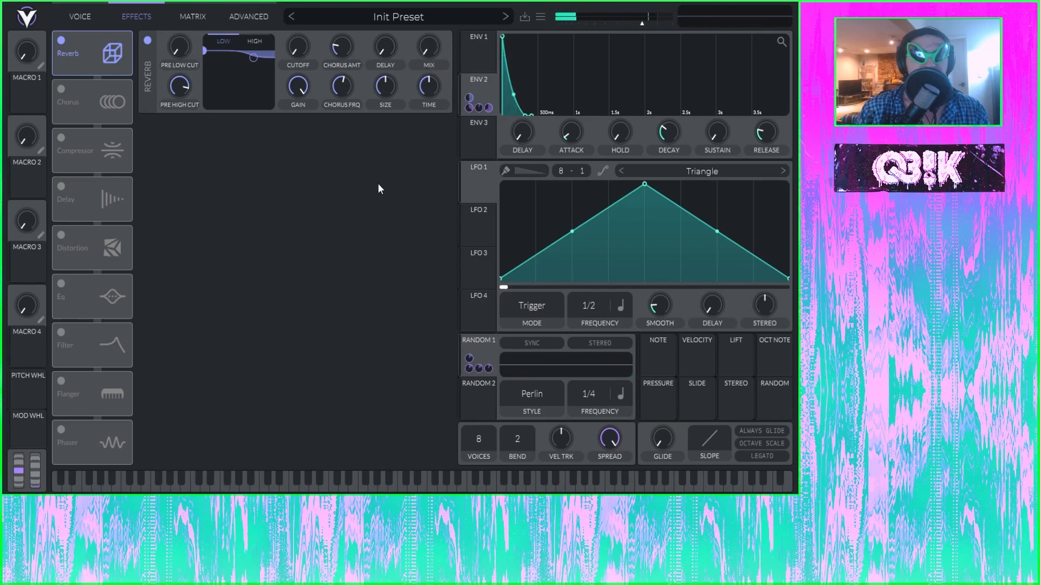
# Assign macro 1 to the envelope 2 modulation of the reverb mix and rename the macro VERB
pyautogui.moveTo(27, 97); pyautogui.dragTo(416, 75)
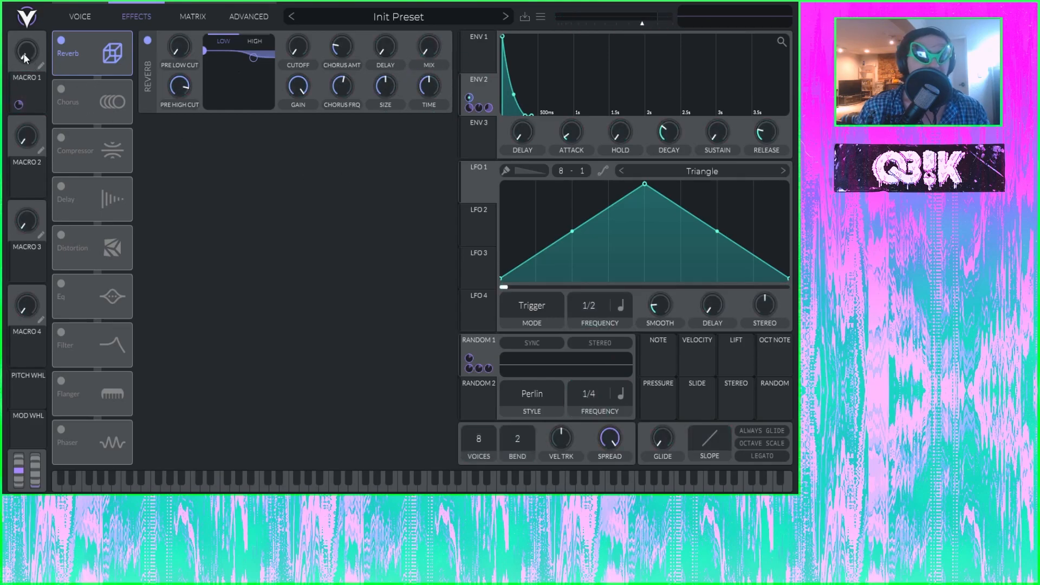
pyautogui.moveTo(38, 57); pyautogui.dragTo(83, 61)
pyautogui.click(41, 66)
pyautogui.write('VERB')
pyautogui.press('Return')
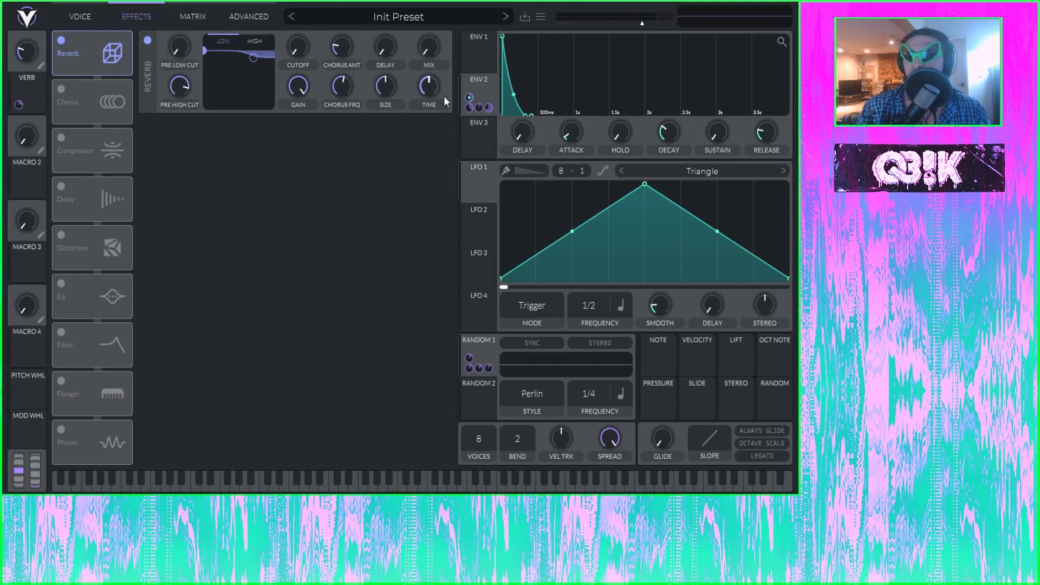
# Shorten the reverb time to about 0.040 secs, reduce its size and chorus settings, and raise the VERB macro fully
pyautogui.moveTo(431, 96); pyautogui.dragTo(431, 101)
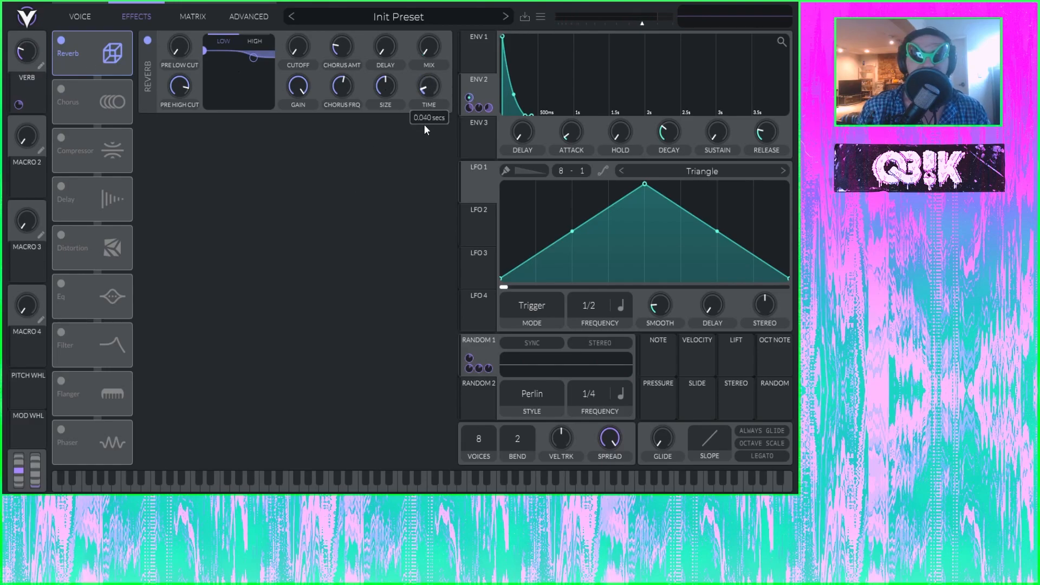
pyautogui.moveTo(388, 91); pyautogui.dragTo(372, 119)
pyautogui.moveTo(40, 37); pyautogui.dragTo(40, 19)
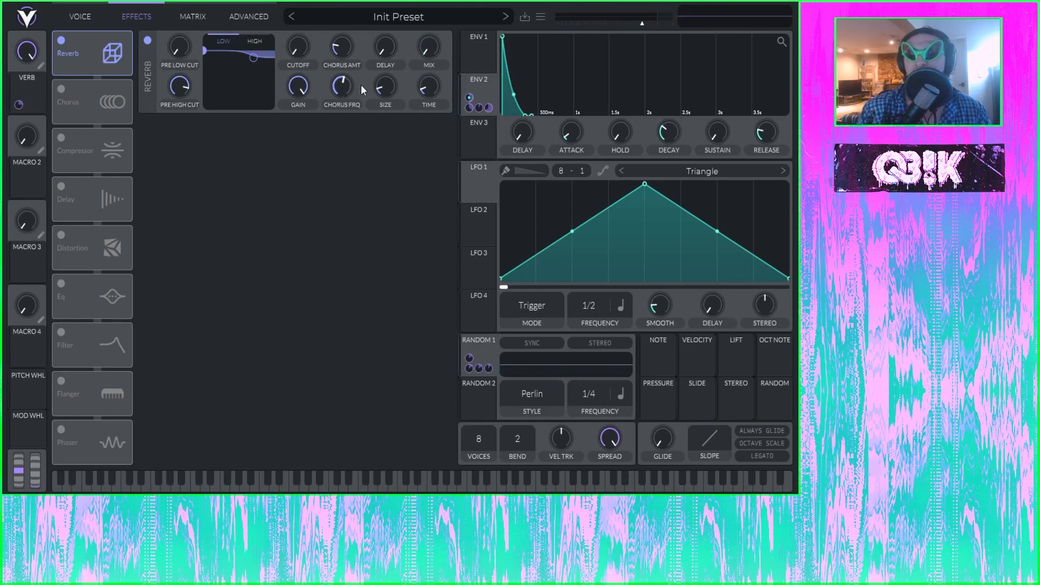
pyautogui.moveTo(327, 89); pyautogui.dragTo(327, 99)
# Adjust the cutoff and gain of the reverb's low and high shelves to cut both ends around a mid-frequency hump
pyautogui.click(255, 41)
pyautogui.moveTo(295, 47)
pyautogui.moveTo(295, 48); pyautogui.dragTo(289, 76)
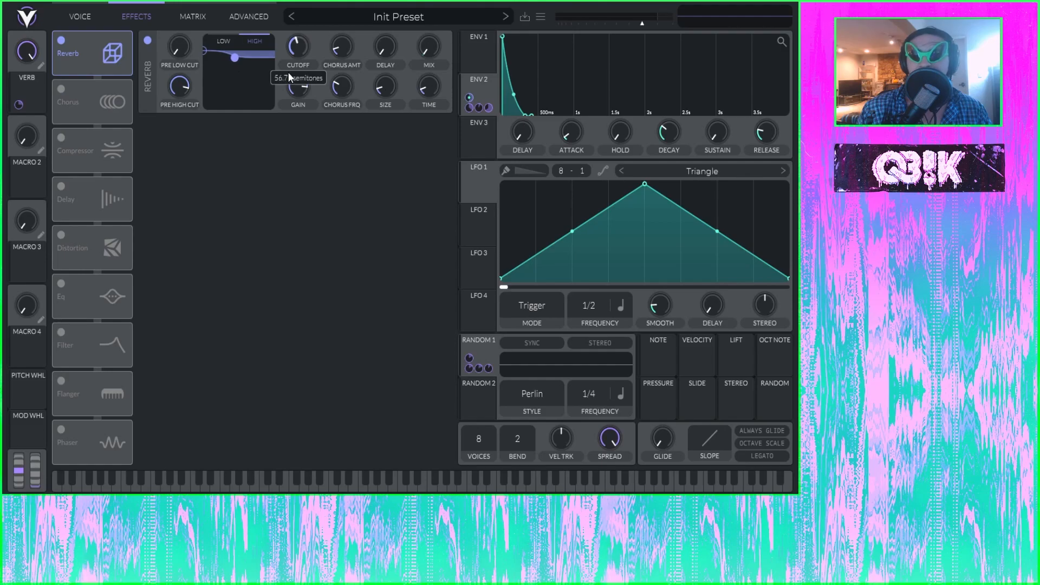
pyautogui.moveTo(302, 95); pyautogui.dragTo(304, 109)
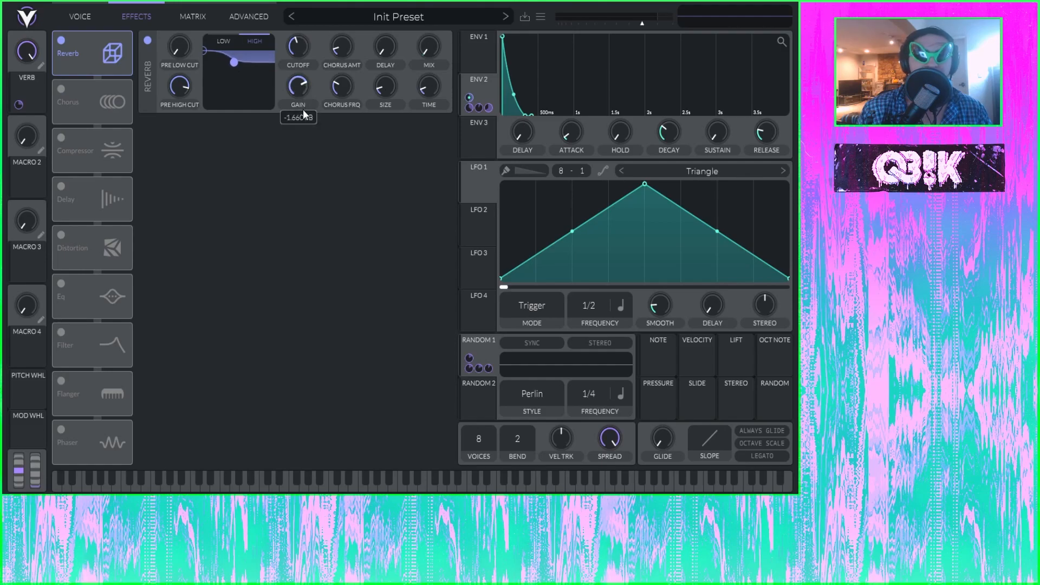
pyautogui.click(228, 41)
pyautogui.moveTo(300, 48); pyautogui.dragTo(301, 34)
pyautogui.moveTo(211, 52); pyautogui.dragTo(261, 76)
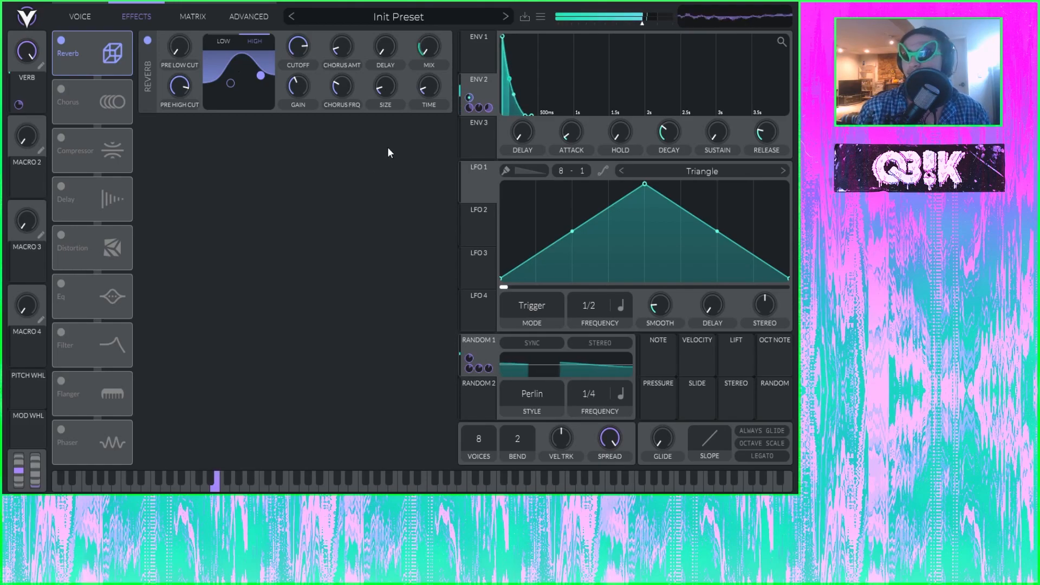
# Enable the compressor in Multiband mode, set its attack to maximum and raise its release
pyautogui.click(59, 139)
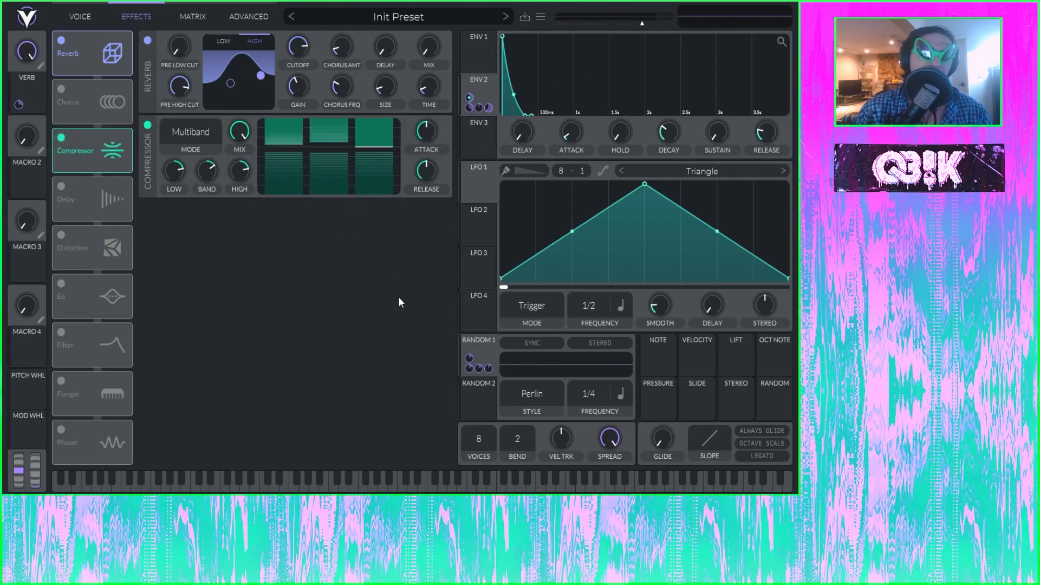
pyautogui.moveTo(426, 132); pyautogui.dragTo(437, 89)
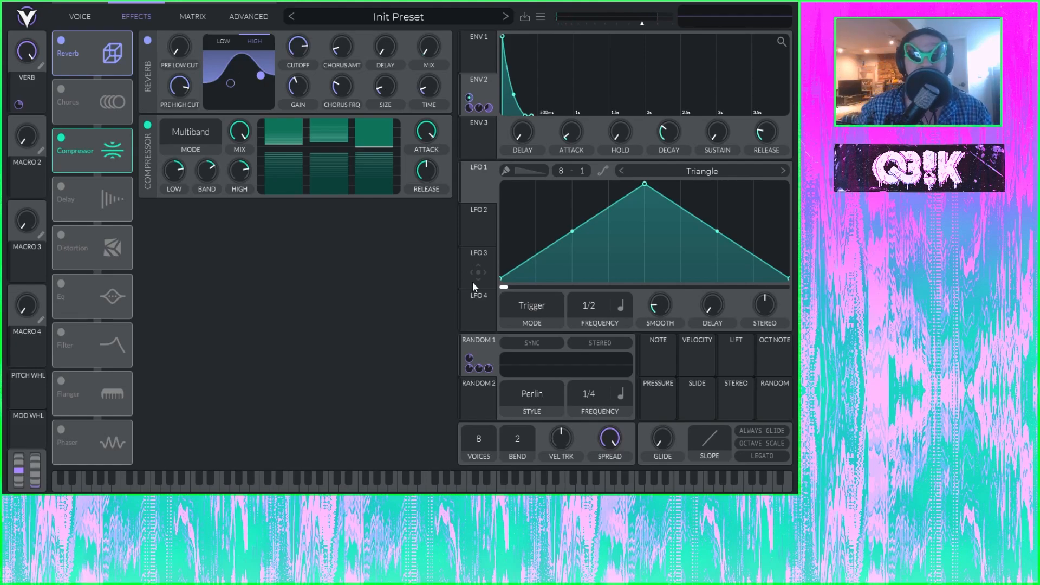
pyautogui.moveTo(441, 171); pyautogui.dragTo(438, 141)
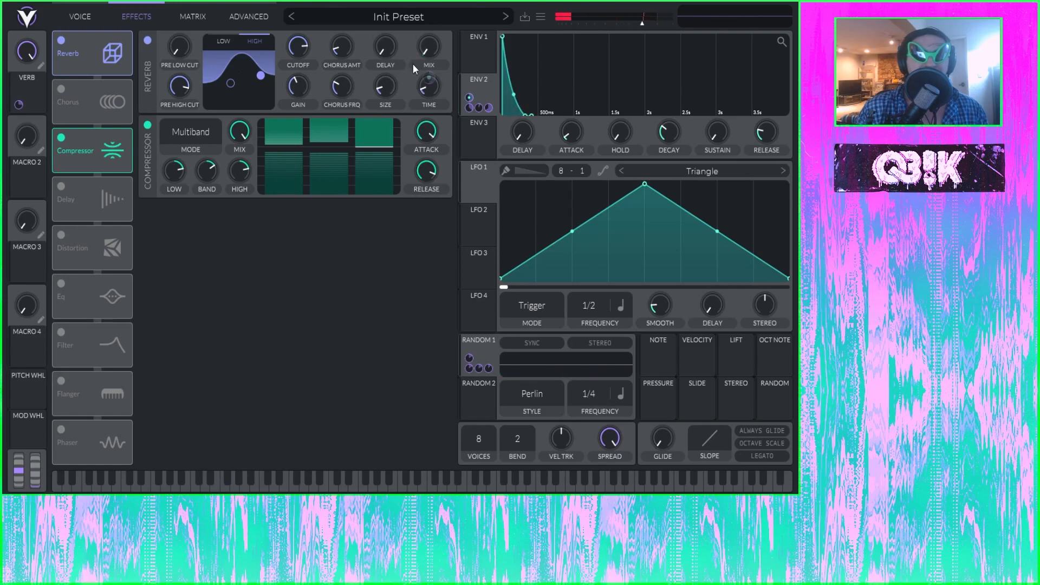
pyautogui.moveTo(431, 174); pyautogui.dragTo(426, 278)
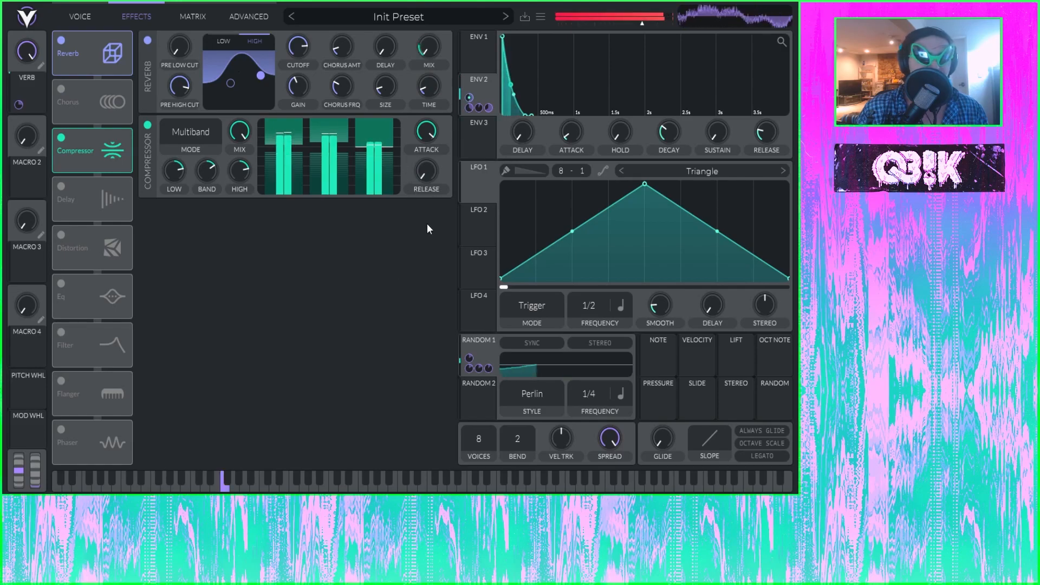
pyautogui.moveTo(428, 178); pyautogui.dragTo(450, 122)
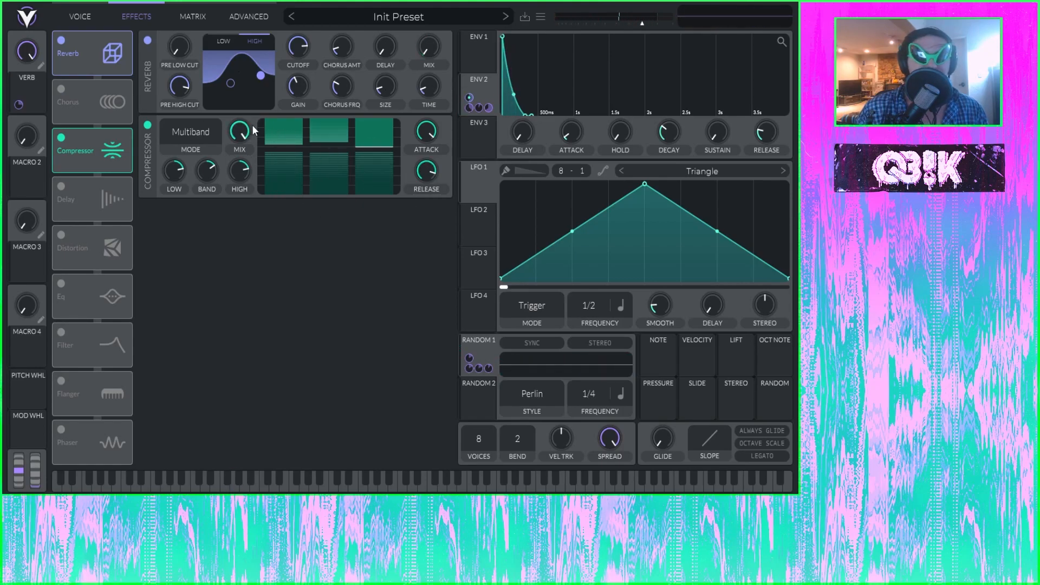
# Fine-tune the compressor's low and band gains and move the compressor ahead of the chorus in the effects chain
pyautogui.moveTo(171, 175)
pyautogui.mouseDown()
pyautogui.moveTo(177, 199)
pyautogui.moveTo(196, 190)
pyautogui.moveTo(181, 167)
pyautogui.mouseUp()
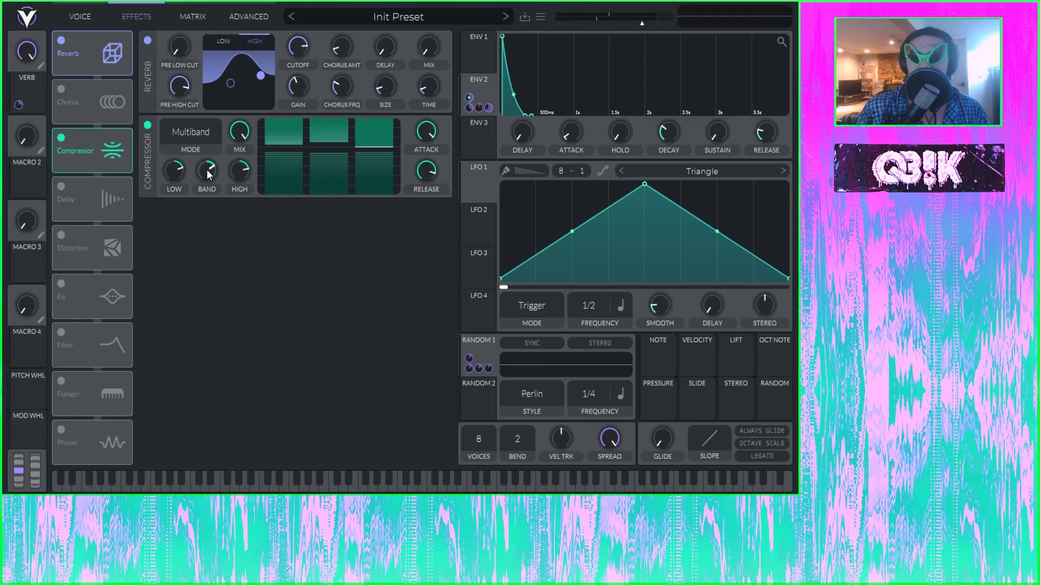
pyautogui.moveTo(211, 170); pyautogui.dragTo(211, 166)
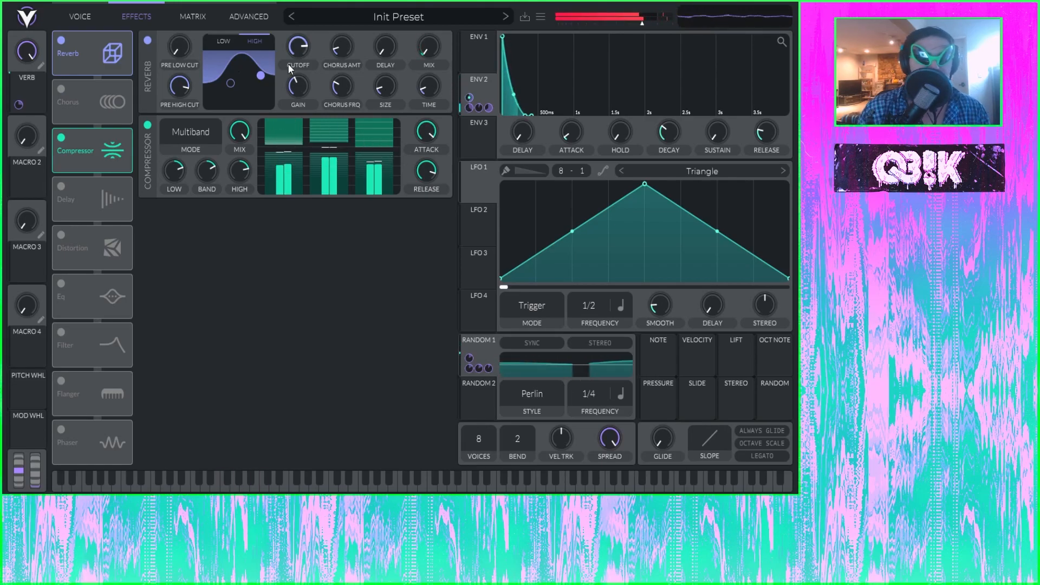
pyautogui.moveTo(103, 163); pyautogui.dragTo(112, 107)
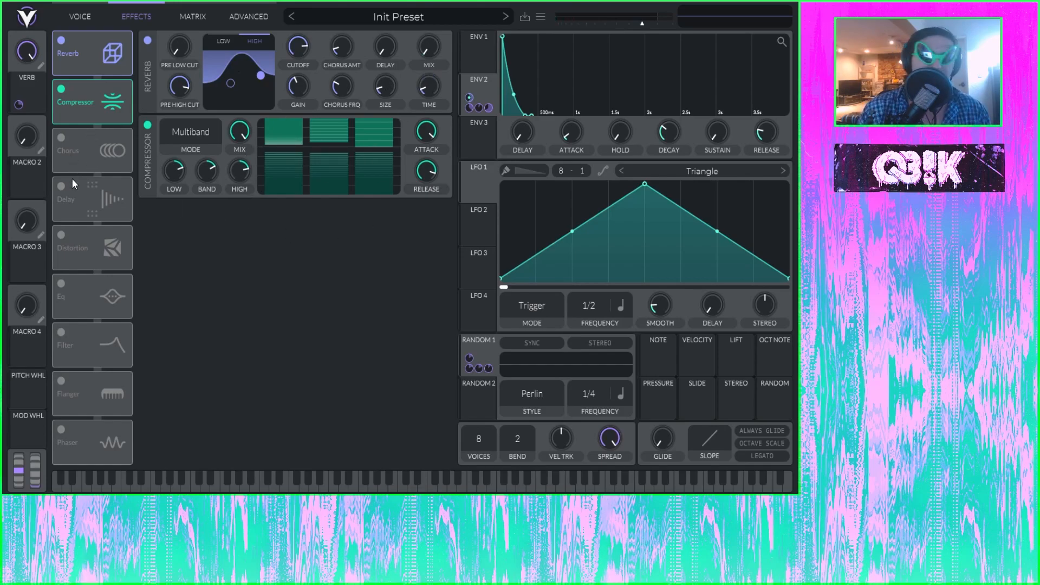
# Enable the chorus, lower its mix to about 8%, and compare the sound with the chorus bypassed
pyautogui.click(64, 137)
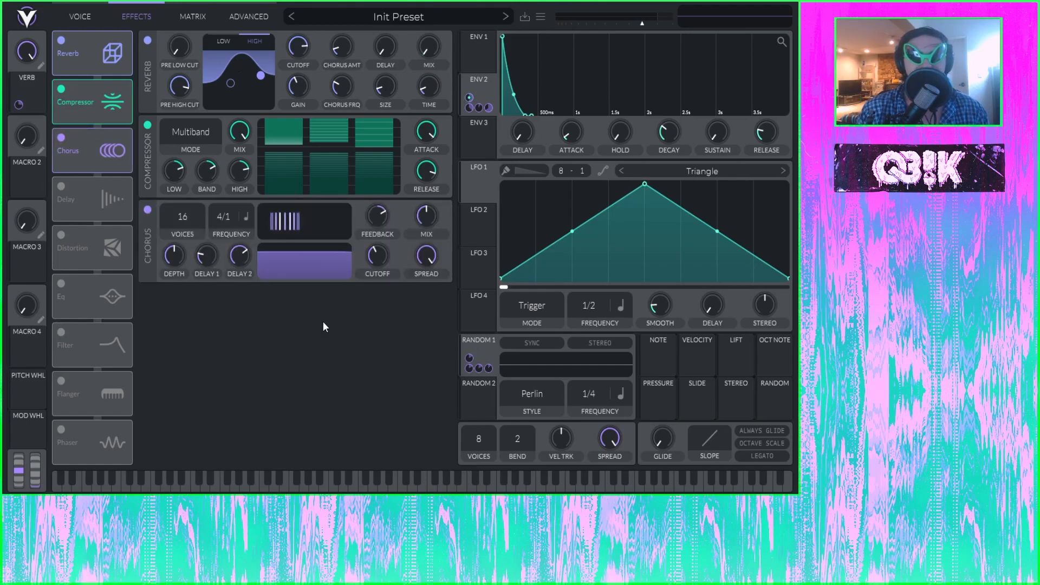
pyautogui.moveTo(424, 218); pyautogui.dragTo(412, 259)
pyautogui.moveTo(409, 258); pyautogui.dragTo(410, 256)
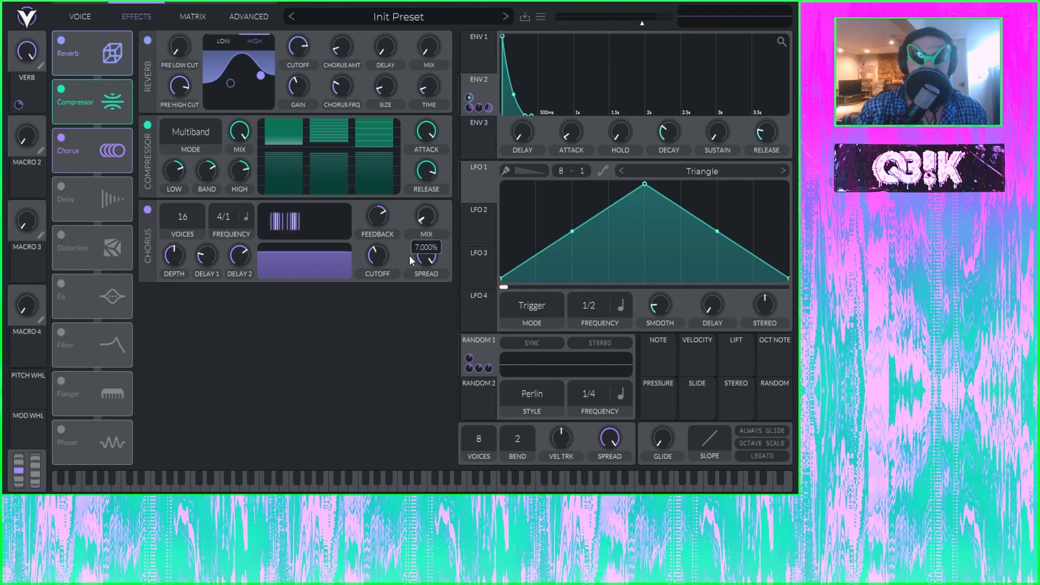
pyautogui.click(147, 209)
pyautogui.click(147, 210)
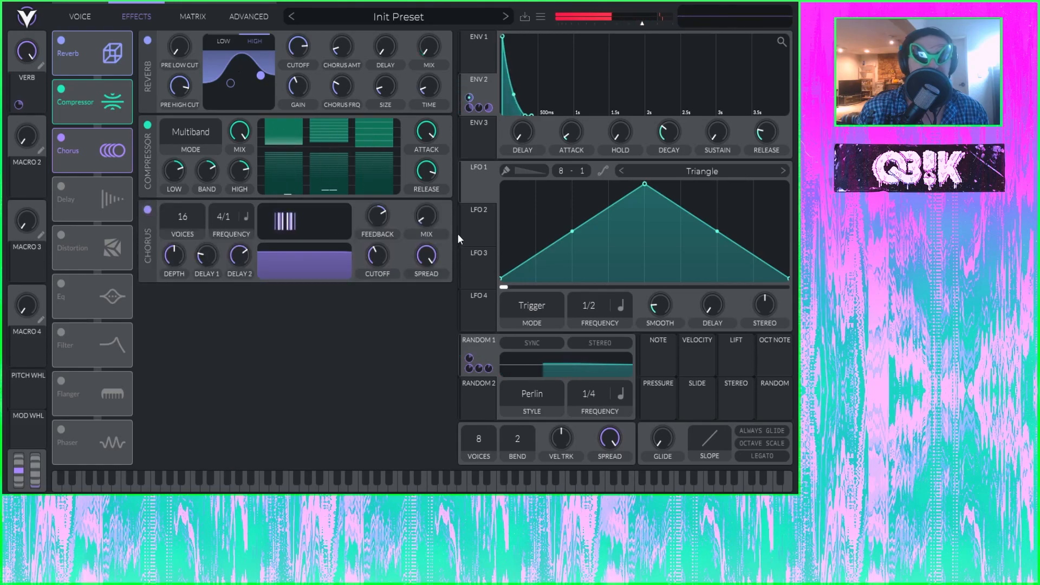
pyautogui.moveTo(431, 217)
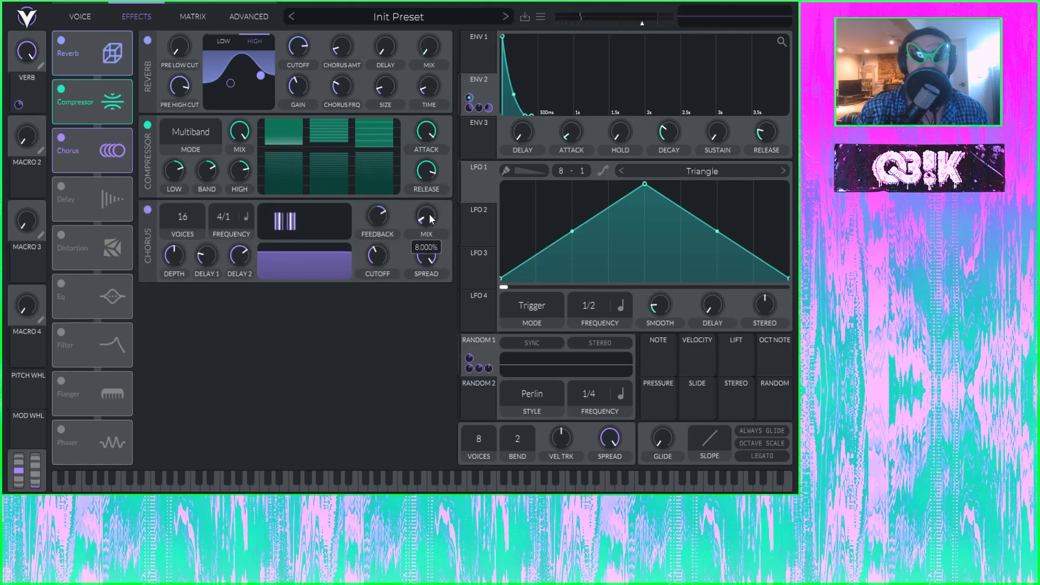
# Reduce the chorus spread, modulate the chorus cutoff with envelope 2, and compare the result with the chorus bypassed
pyautogui.moveTo(426, 267)
pyautogui.moveTo(426, 268); pyautogui.dragTo(418, 321)
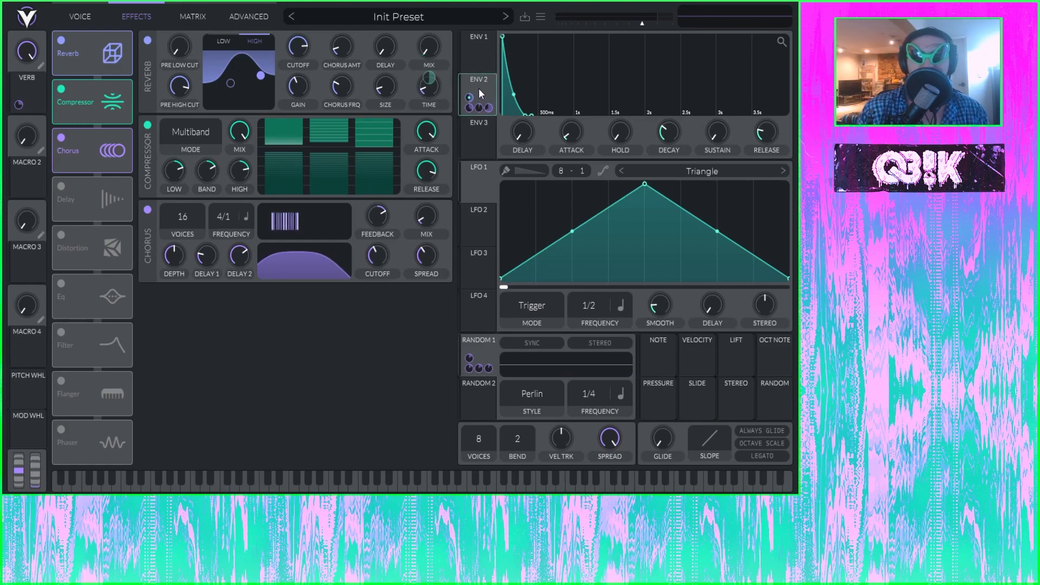
pyautogui.moveTo(470, 98); pyautogui.dragTo(375, 291)
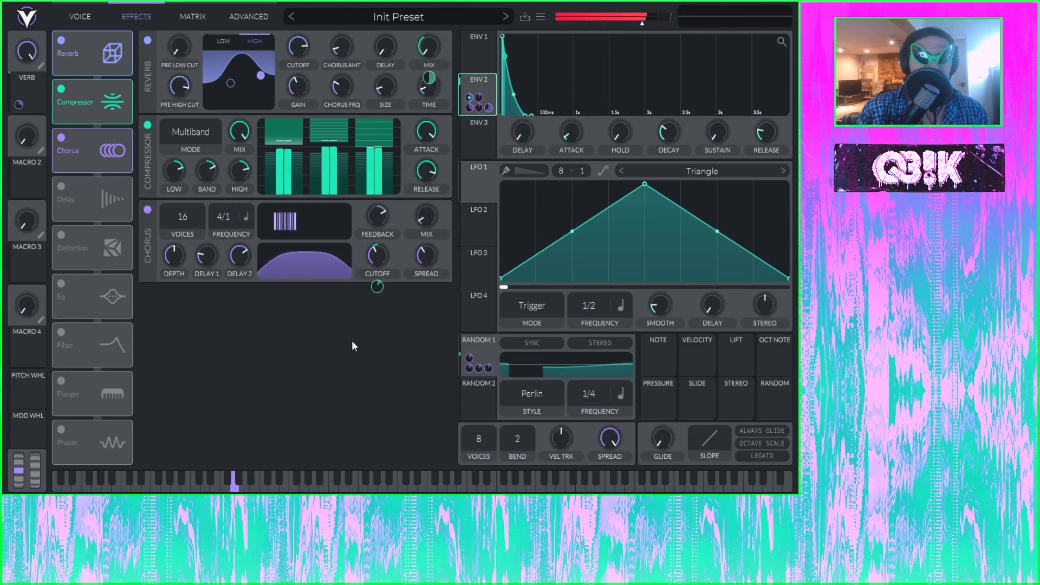
pyautogui.click(146, 209)
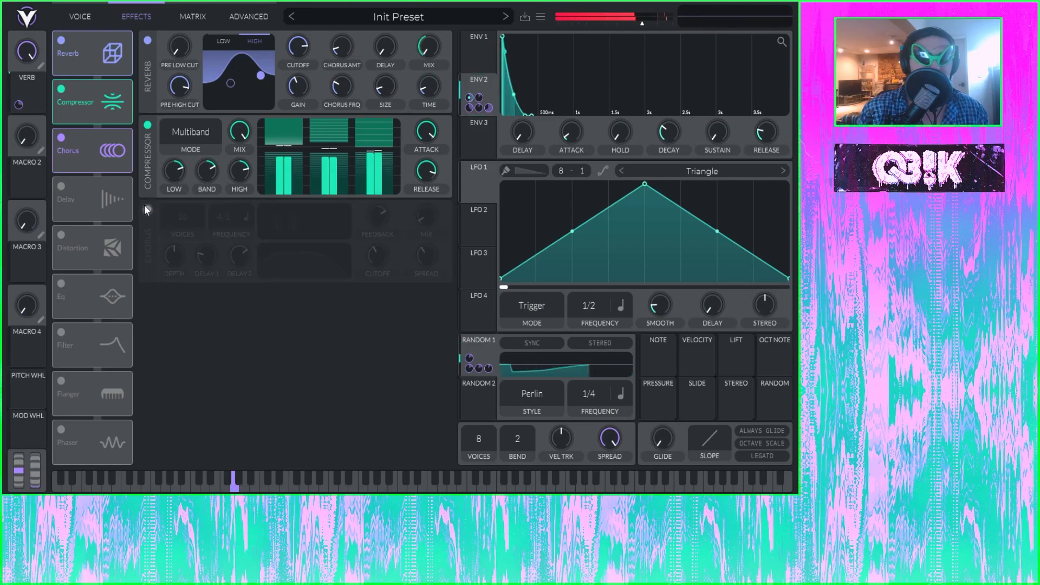
pyautogui.click(147, 209)
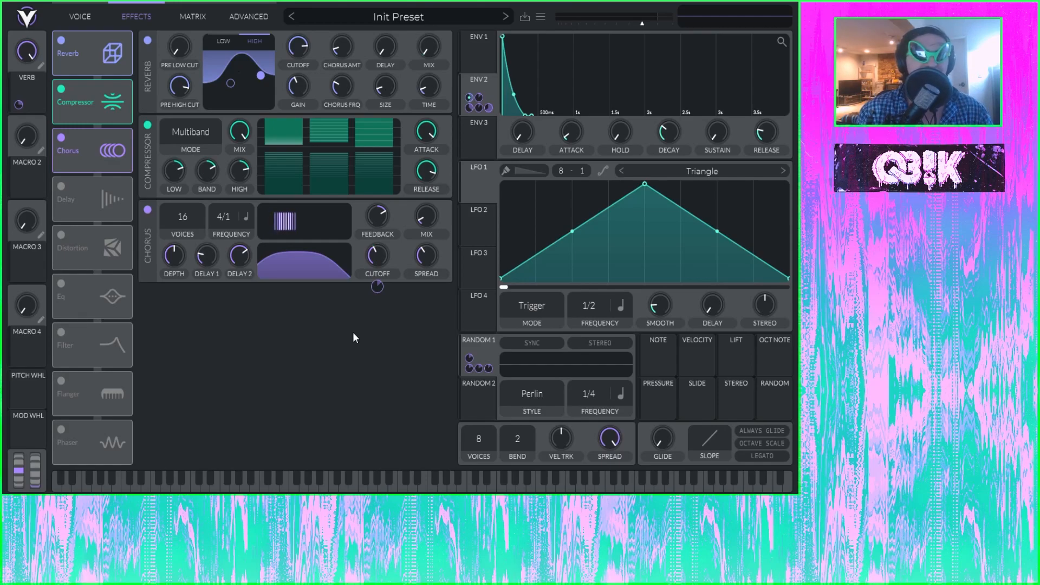
pyautogui.click(147, 208)
pyautogui.click(148, 209)
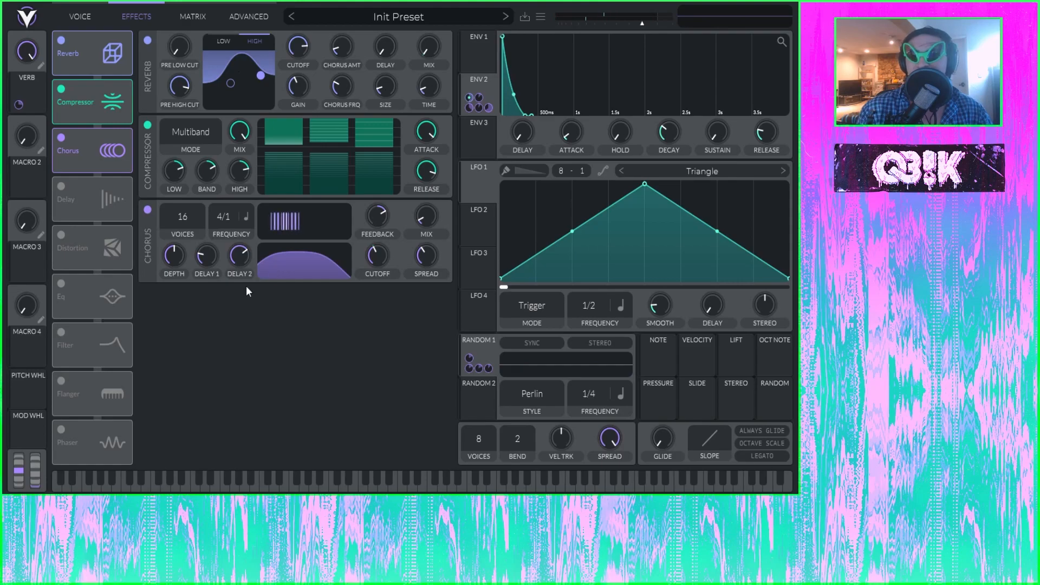
# Shorten the chorus Delay 2 to about 2.5 ms and slightly lower the chorus depth
pyautogui.moveTo(239, 255); pyautogui.dragTo(236, 302)
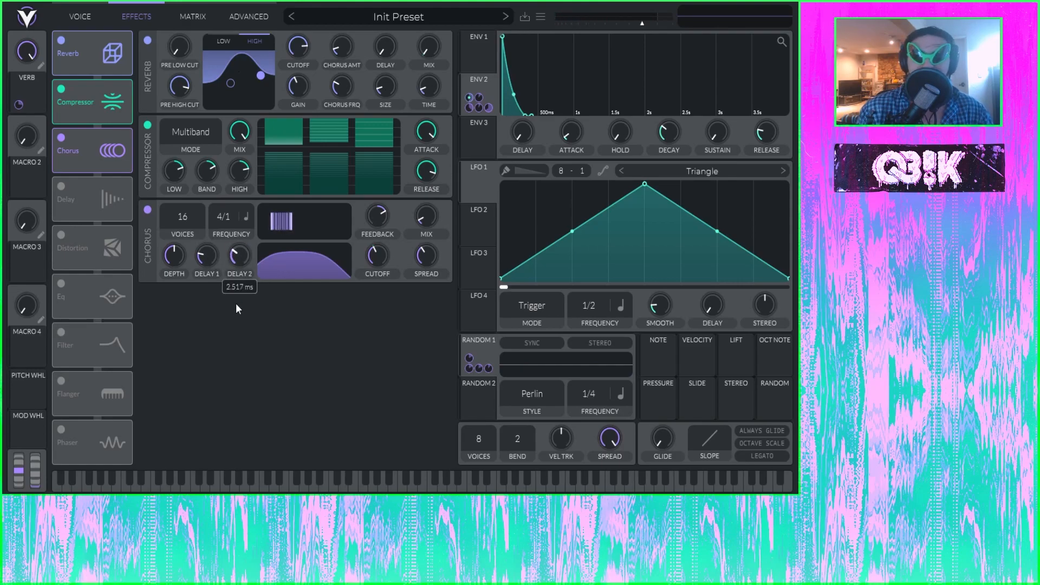
pyautogui.moveTo(171, 261)
pyautogui.moveTo(171, 261); pyautogui.dragTo(173, 274)
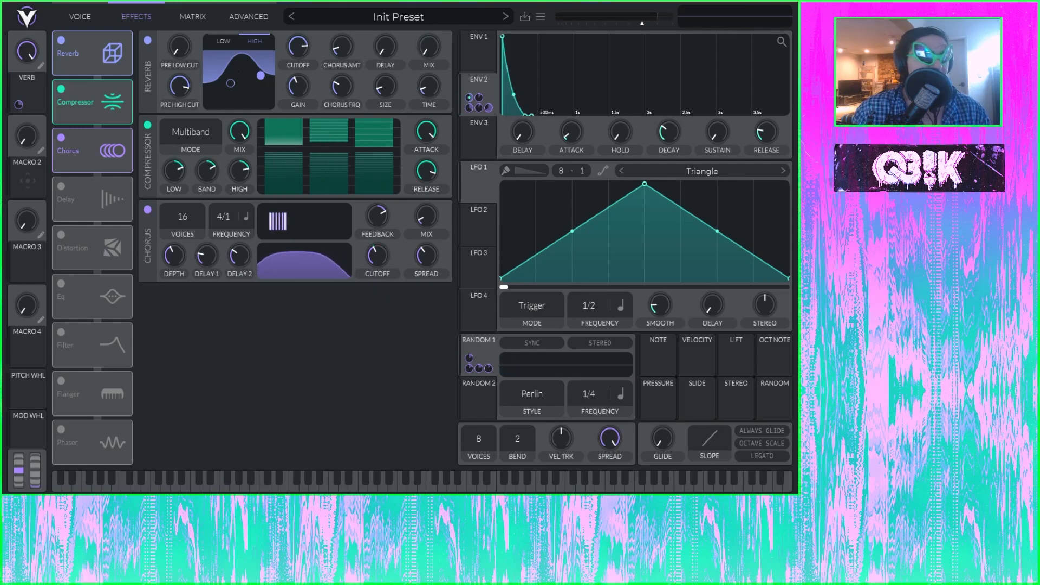
# Enable the delay, set its time in seconds to about 0.028 secs, reduce feedback to about 25% and lower its mix
pyautogui.click(61, 186)
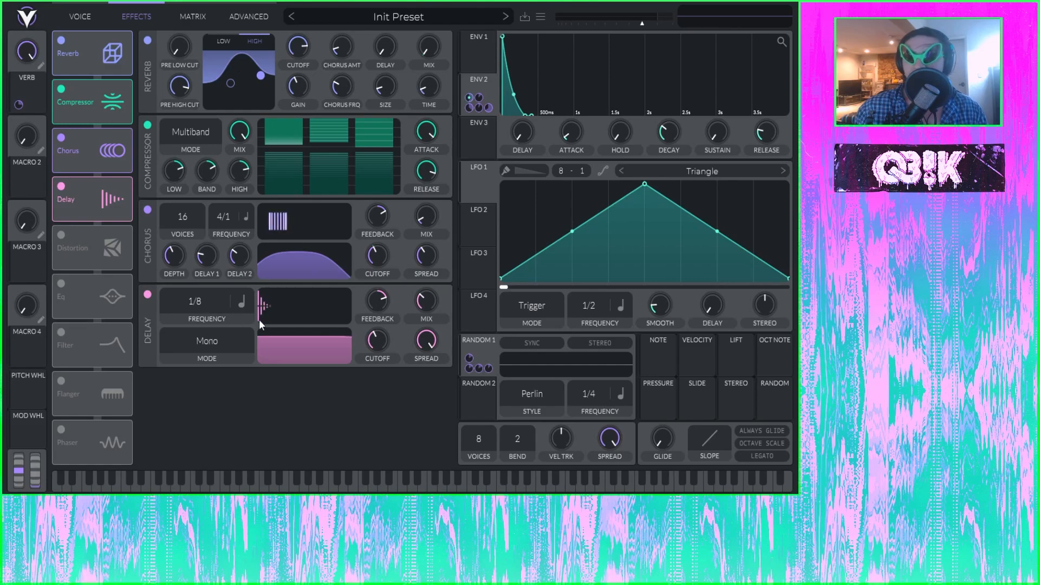
pyautogui.click(244, 301)
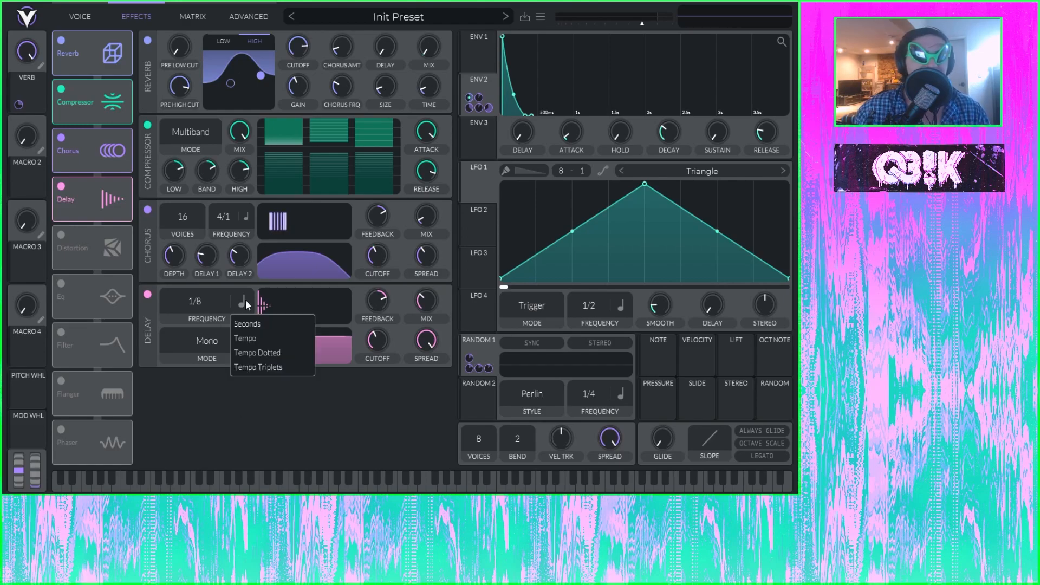
pyautogui.click(273, 323)
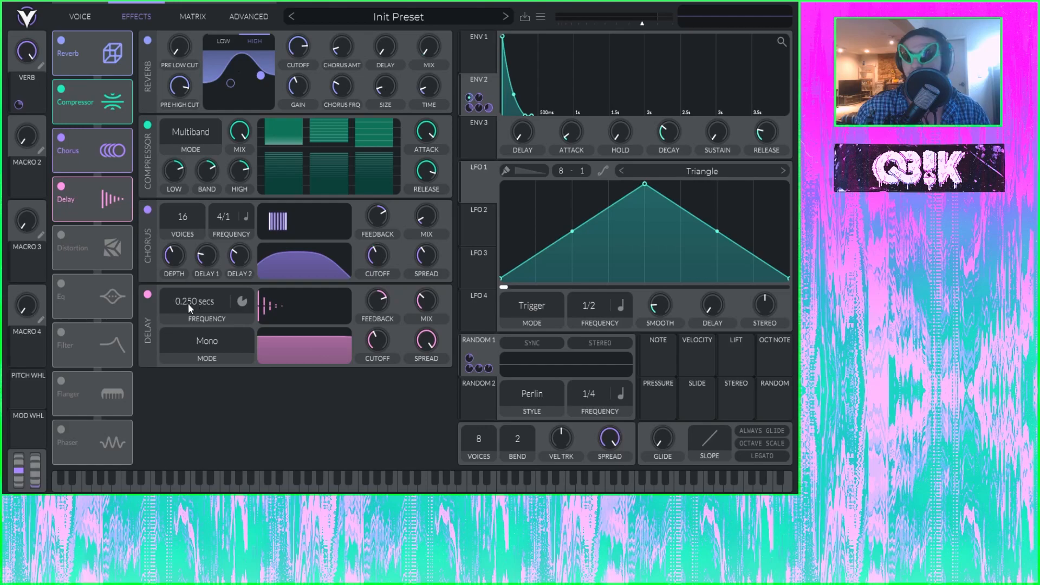
pyautogui.moveTo(195, 320); pyautogui.dragTo(203, 305)
pyautogui.moveTo(377, 298); pyautogui.dragTo(375, 315)
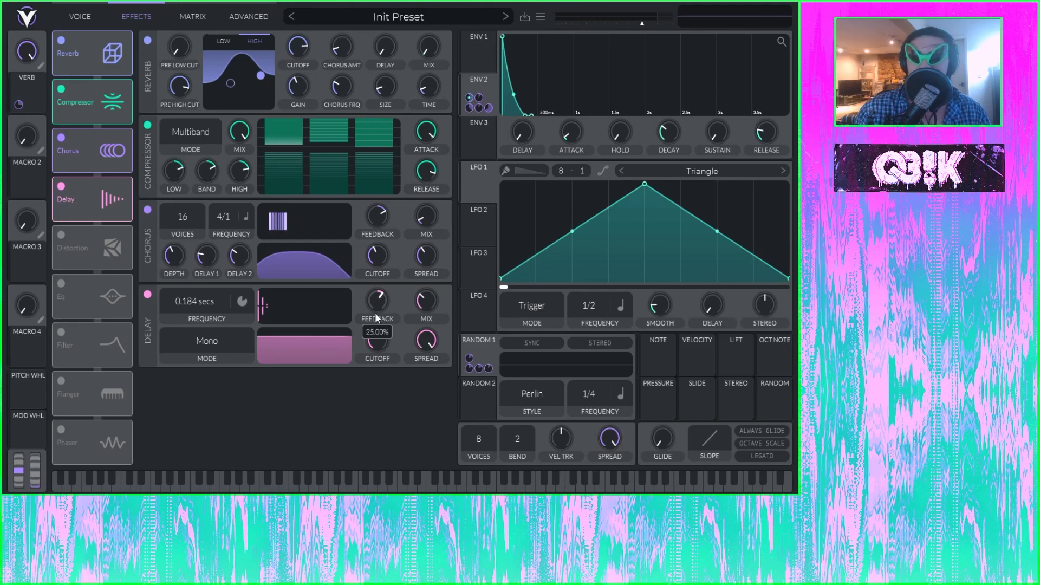
pyautogui.moveTo(428, 332); pyautogui.dragTo(428, 309)
pyautogui.moveTo(245, 304); pyautogui.dragTo(204, 294)
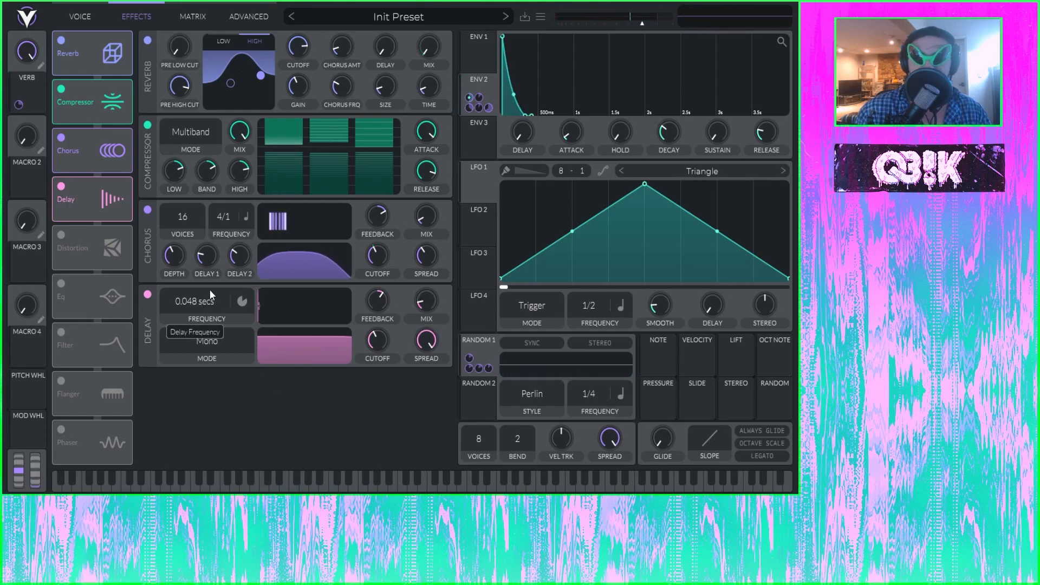
pyautogui.moveTo(210, 291); pyautogui.dragTo(211, 287)
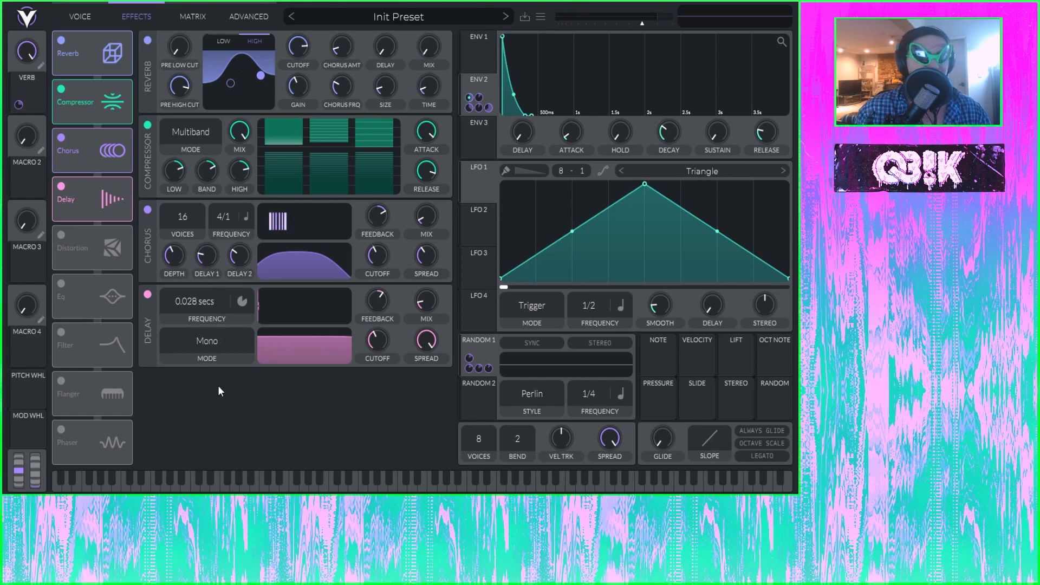
# Switch the delay to Stereo with times of 0.033 and 0.019 secs, and modulate its mix with envelope 2
pyautogui.click(216, 349)
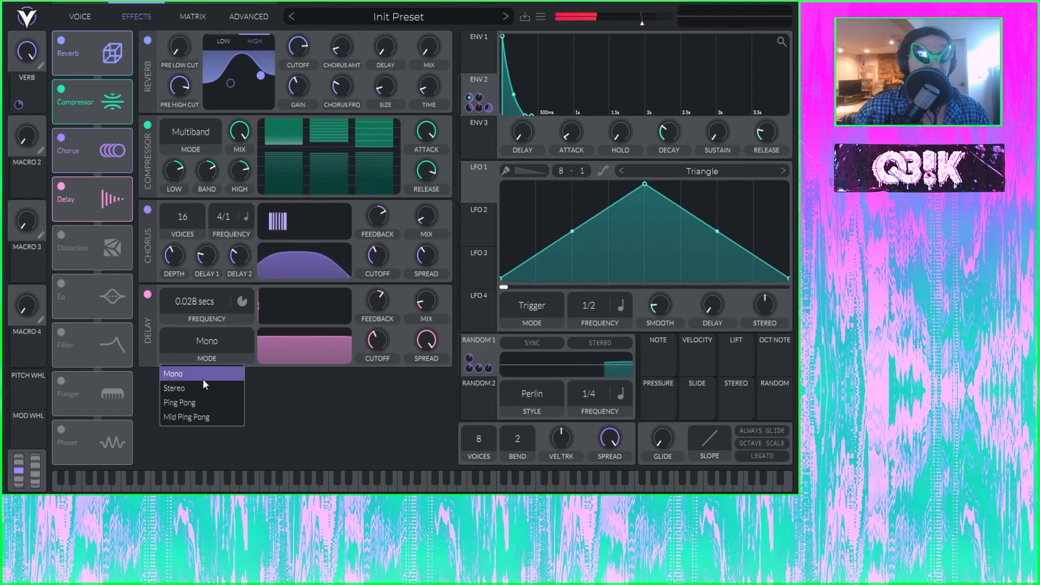
pyautogui.click(203, 388)
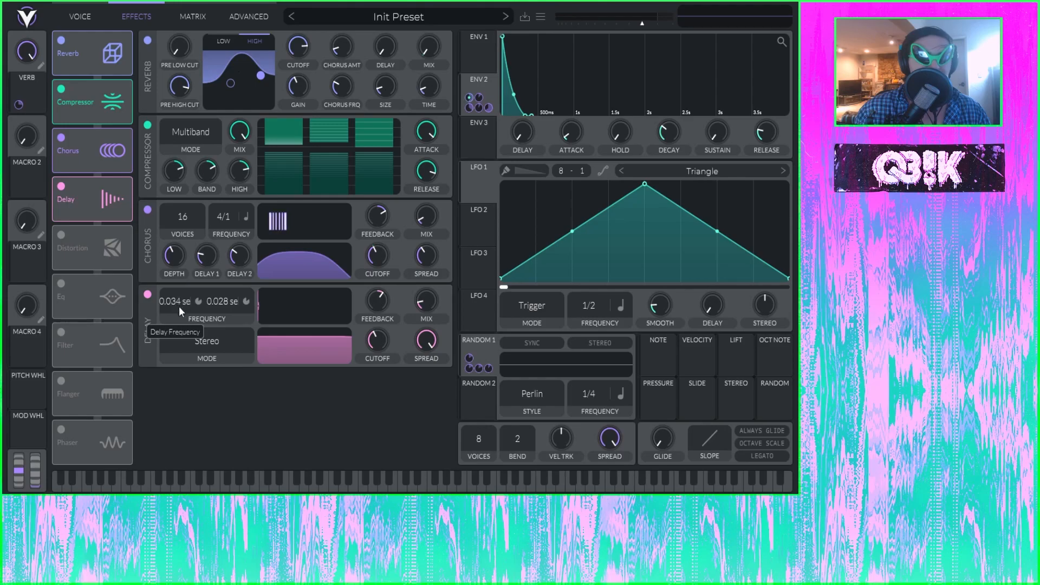
pyautogui.moveTo(177, 305); pyautogui.dragTo(232, 333)
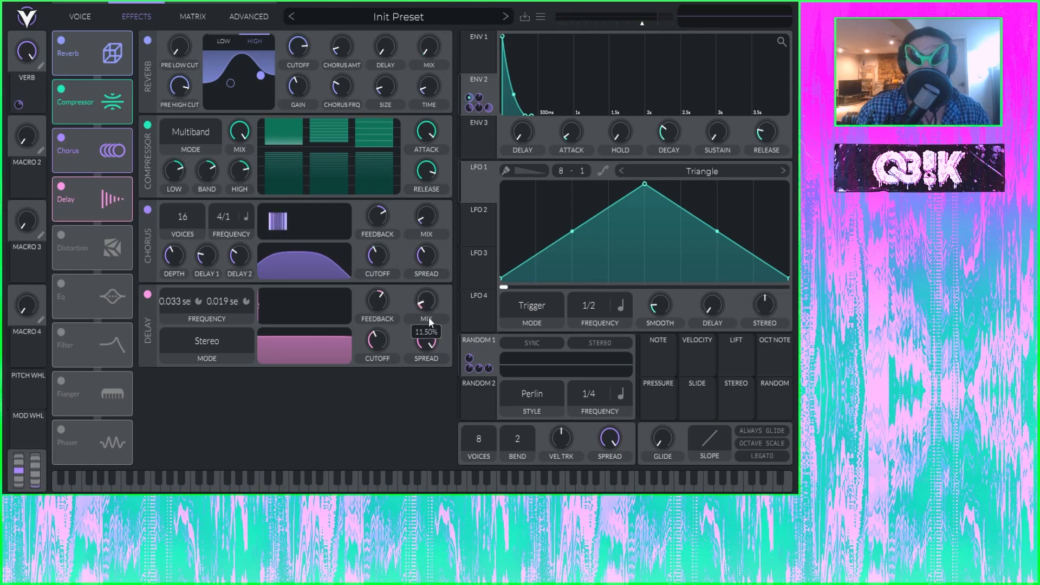
pyautogui.moveTo(479, 98); pyautogui.dragTo(428, 330)
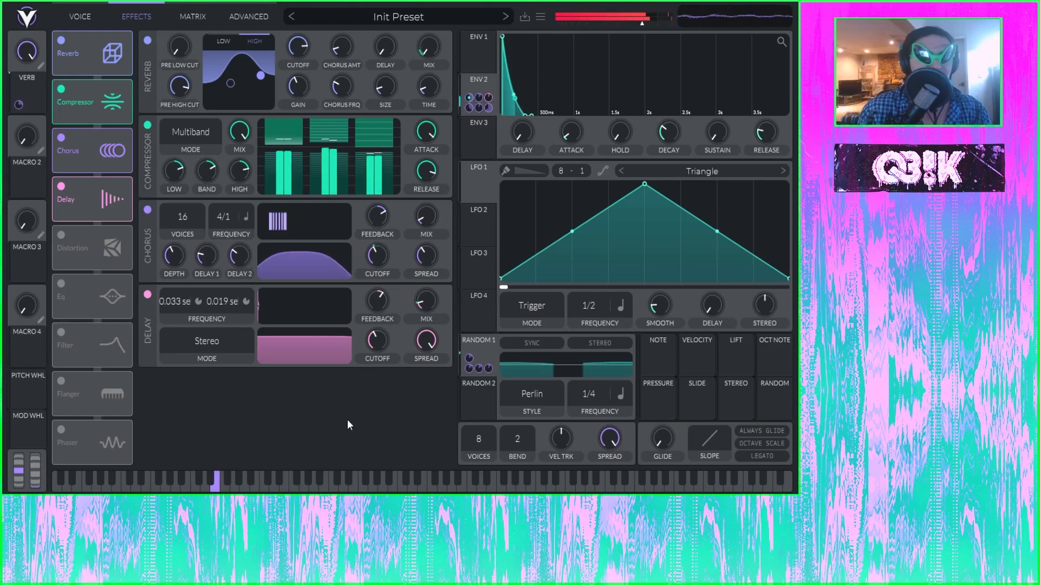
# Enable the Soft Clip distortion, set its drive to about 3.6 dB and lower its mix
pyautogui.click(80, 16)
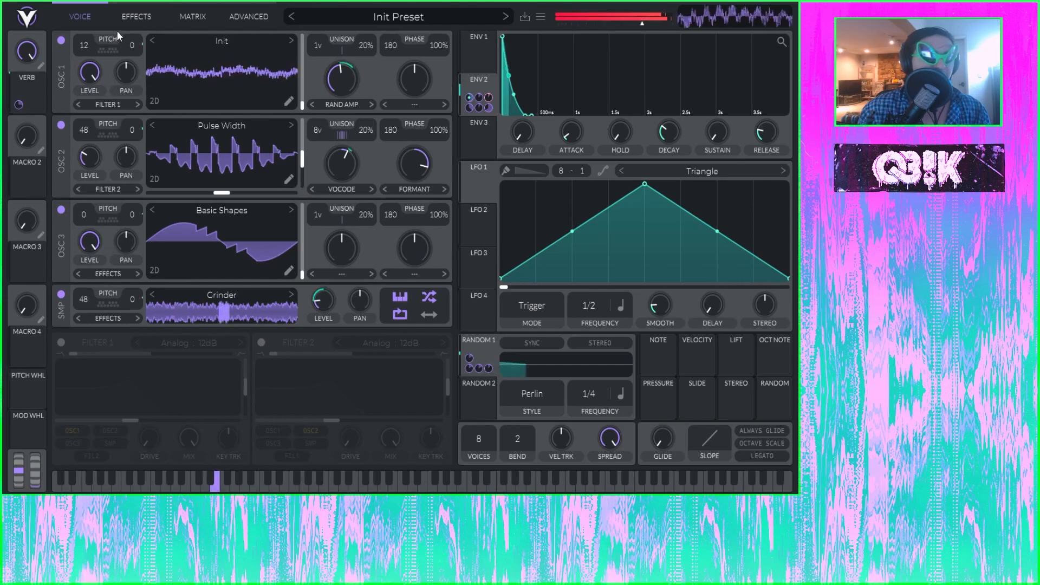
pyautogui.click(136, 18)
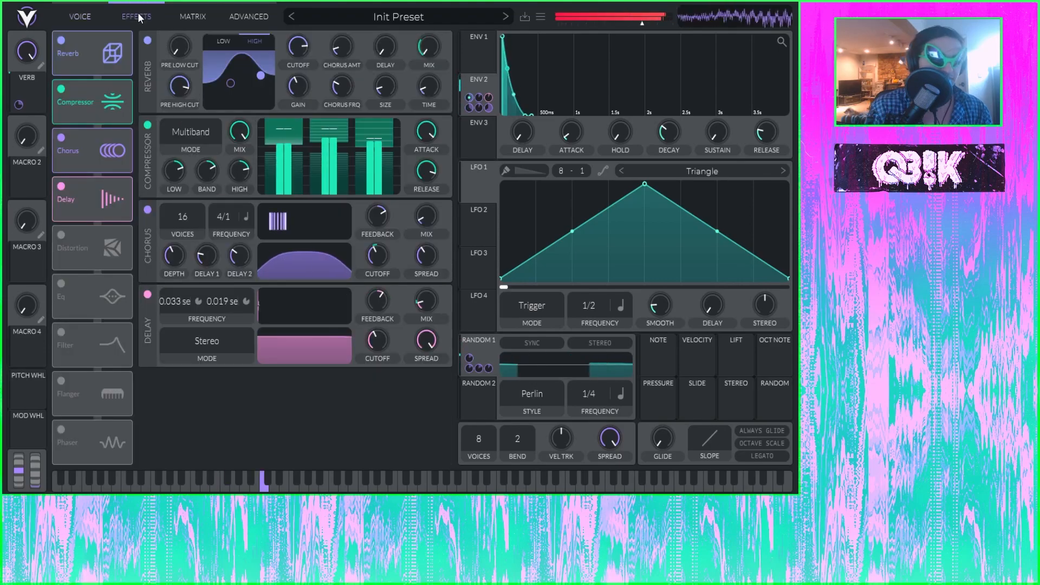
pyautogui.click(62, 233)
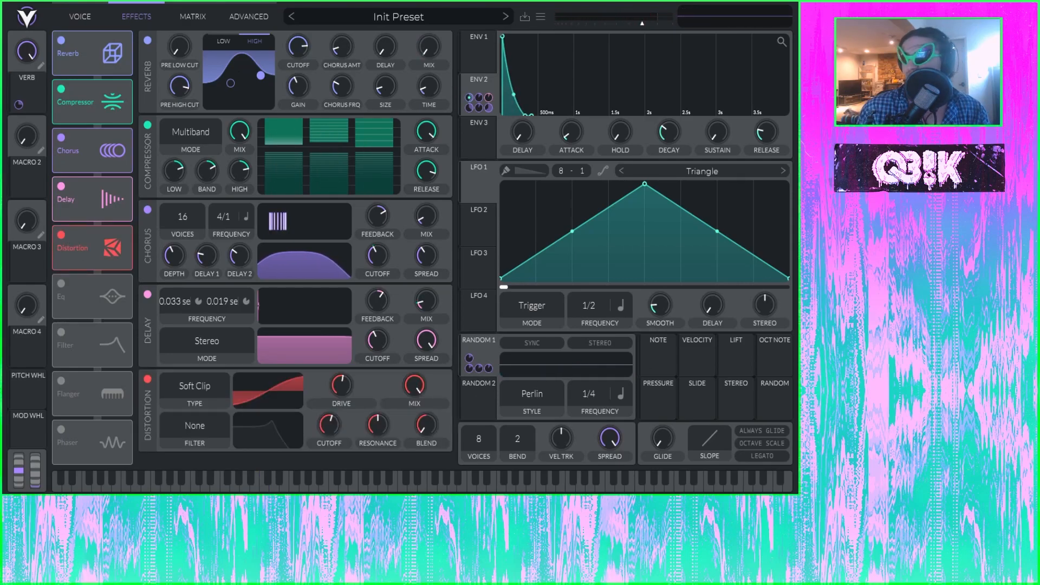
pyautogui.scroll(2, 341, 388)
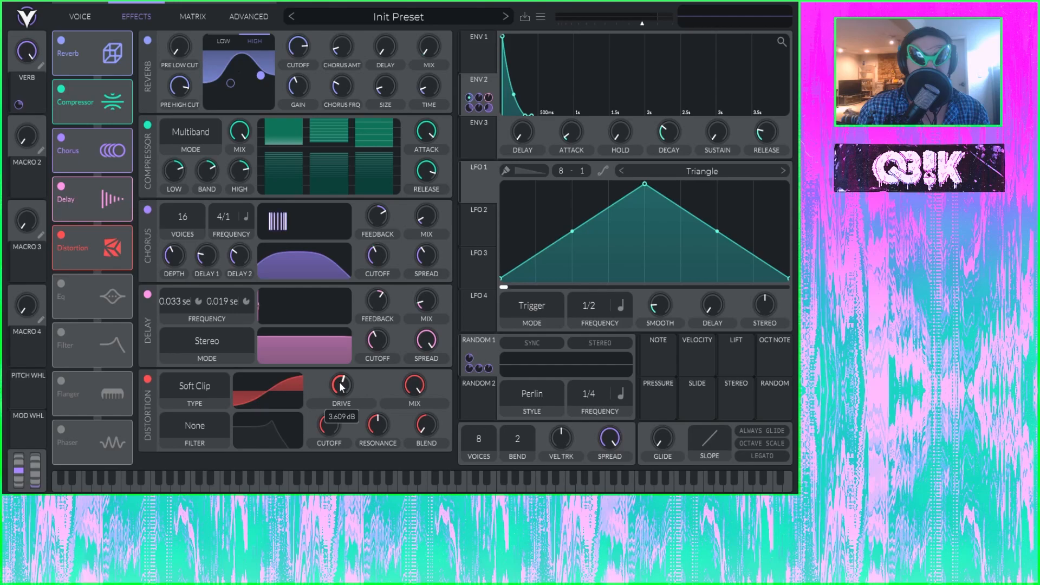
pyautogui.scroll(1, 341, 386)
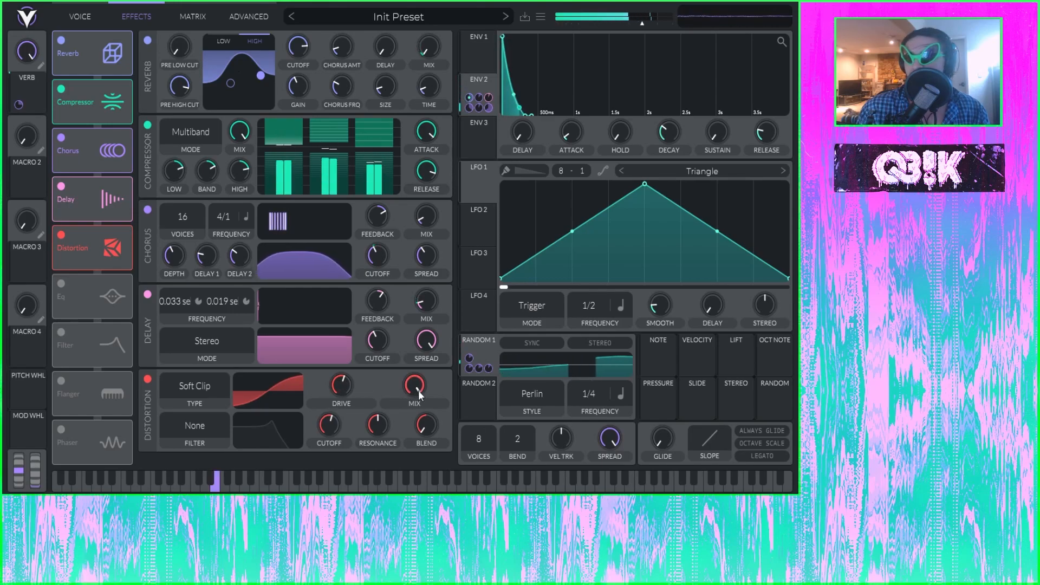
pyautogui.moveTo(416, 384); pyautogui.dragTo(417, 474)
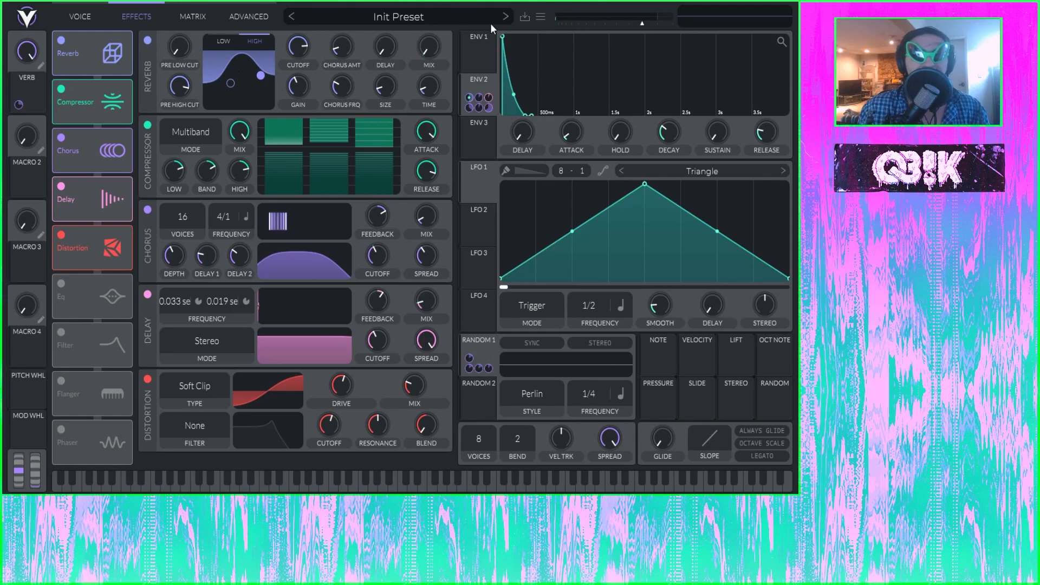
# Modulate the distortion mix with envelope 2 and raise the modulation amount
pyautogui.moveTo(479, 80)
pyautogui.moveTo(479, 80); pyautogui.dragTo(415, 394)
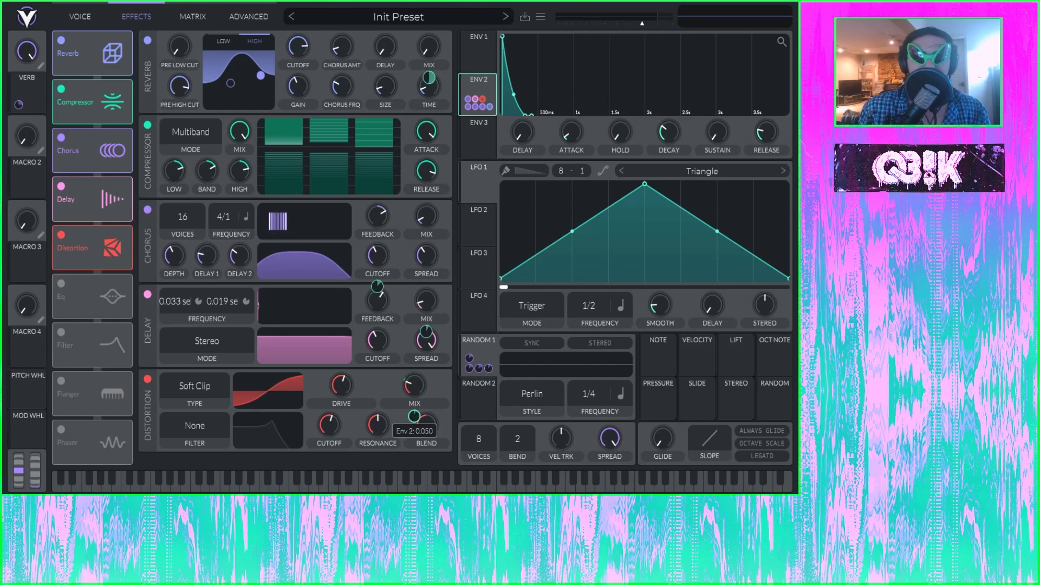
pyautogui.moveTo(414, 416); pyautogui.dragTo(441, 381)
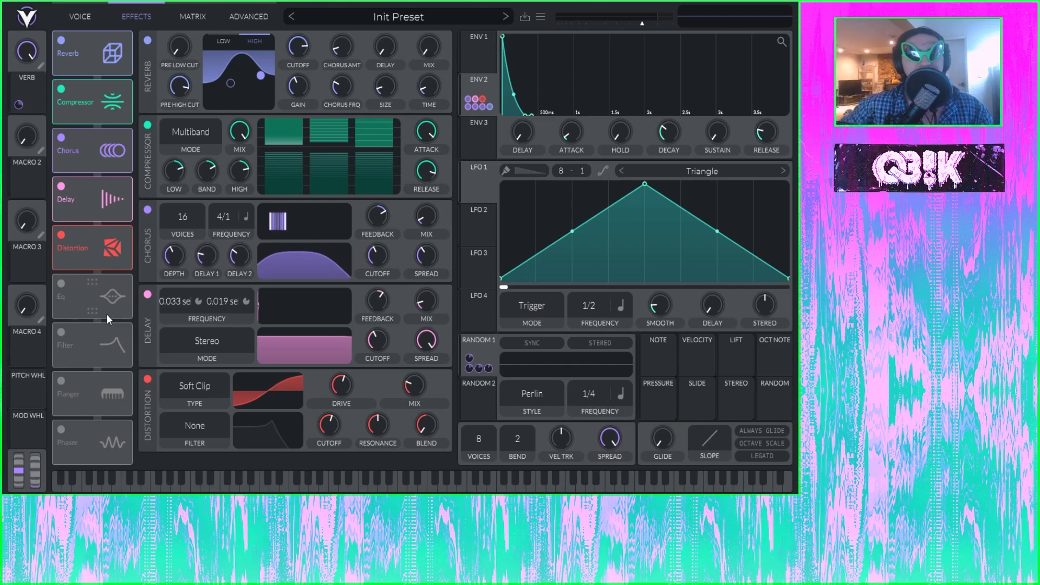
# Enable the EQ and move its middle band near the top of the frequency range with a slight gain cut
pyautogui.click(62, 283)
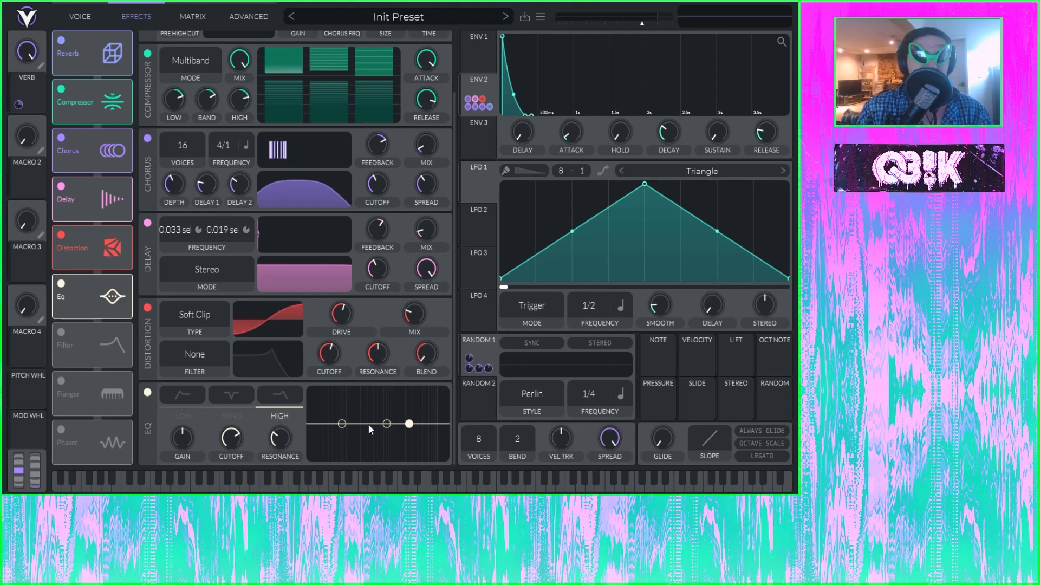
pyautogui.click(387, 423)
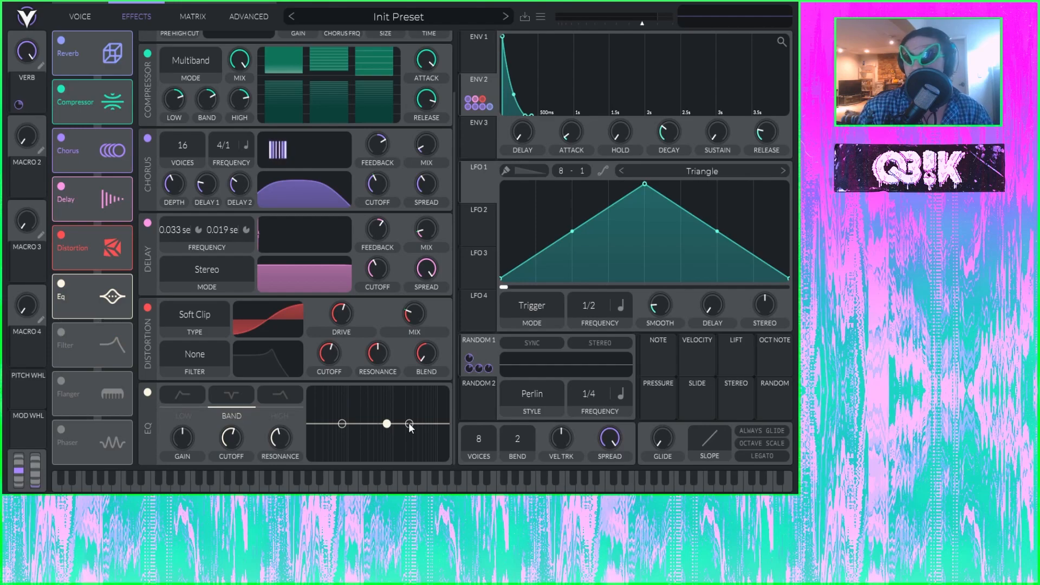
pyautogui.moveTo(387, 423); pyautogui.dragTo(436, 439)
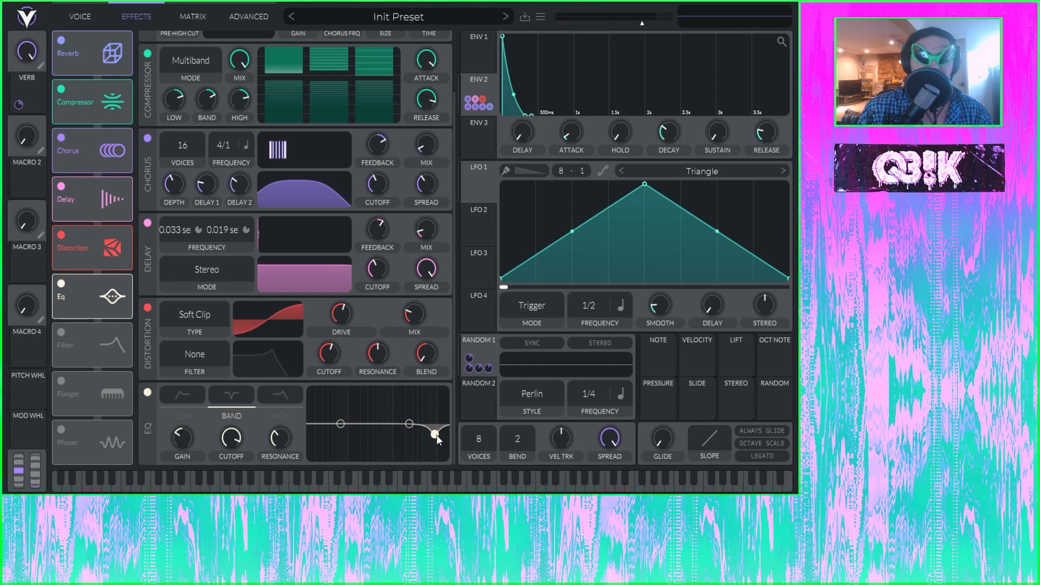
pyautogui.click(80, 19)
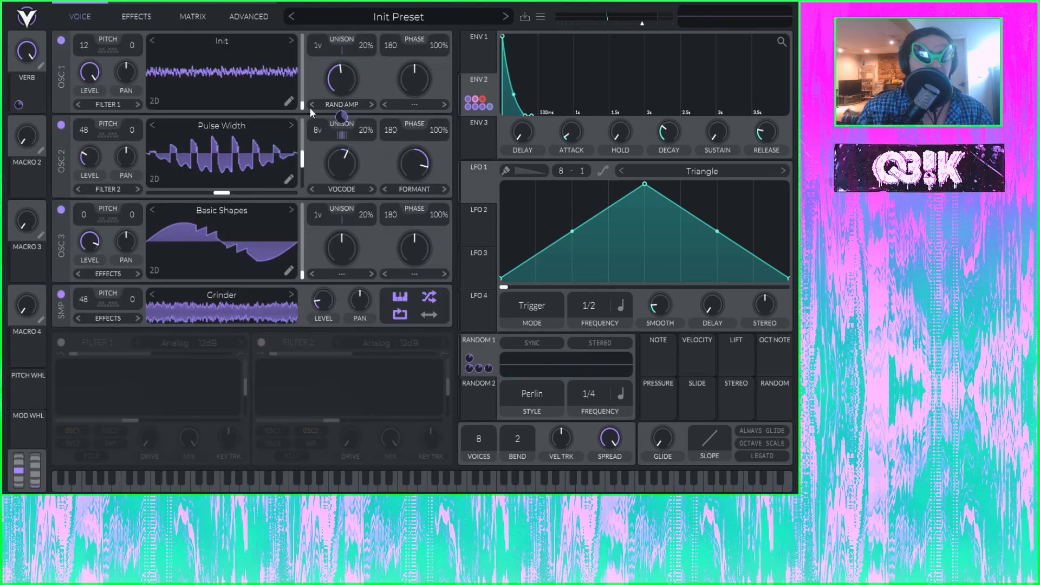
pyautogui.click(133, 14)
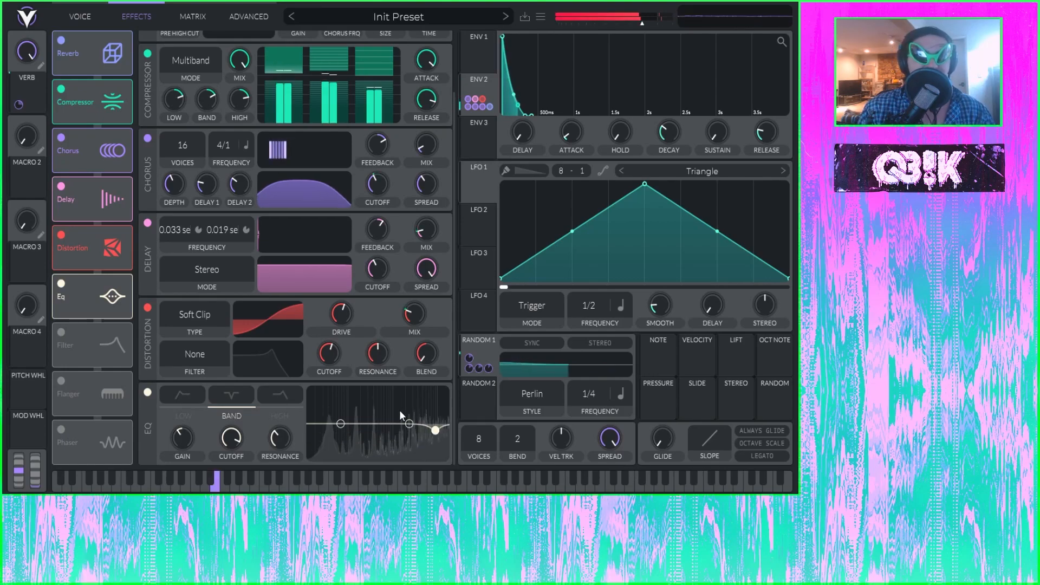
pyautogui.moveTo(435, 430); pyautogui.dragTo(444, 437)
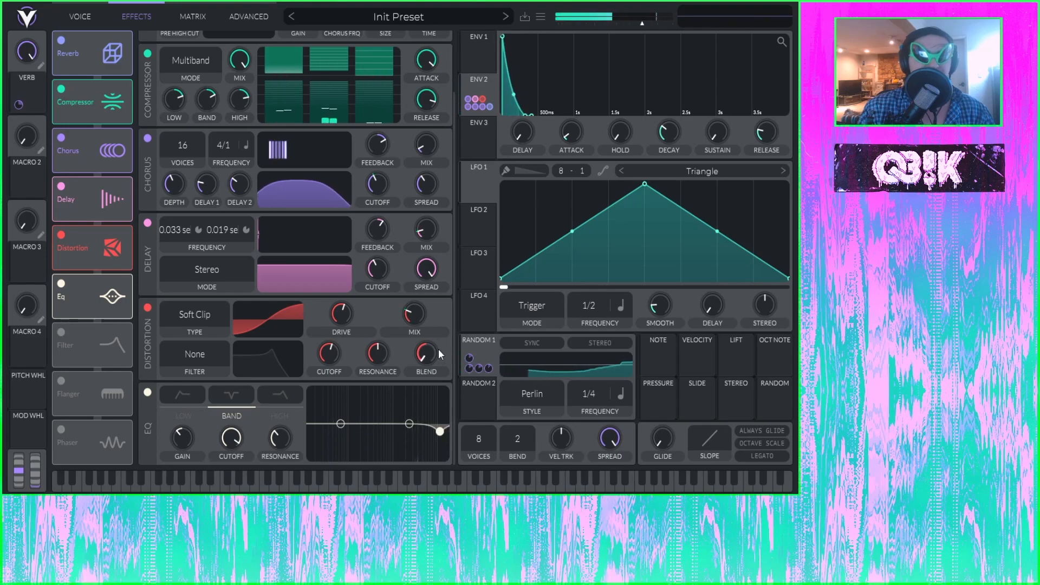
# Boost the EQ high shelf, raise its resonance and shift its cutoff down into the mid frequencies
pyautogui.click(408, 424)
pyautogui.moveTo(408, 424); pyautogui.dragTo(395, 406)
pyautogui.moveTo(287, 453); pyautogui.dragTo(299, 405)
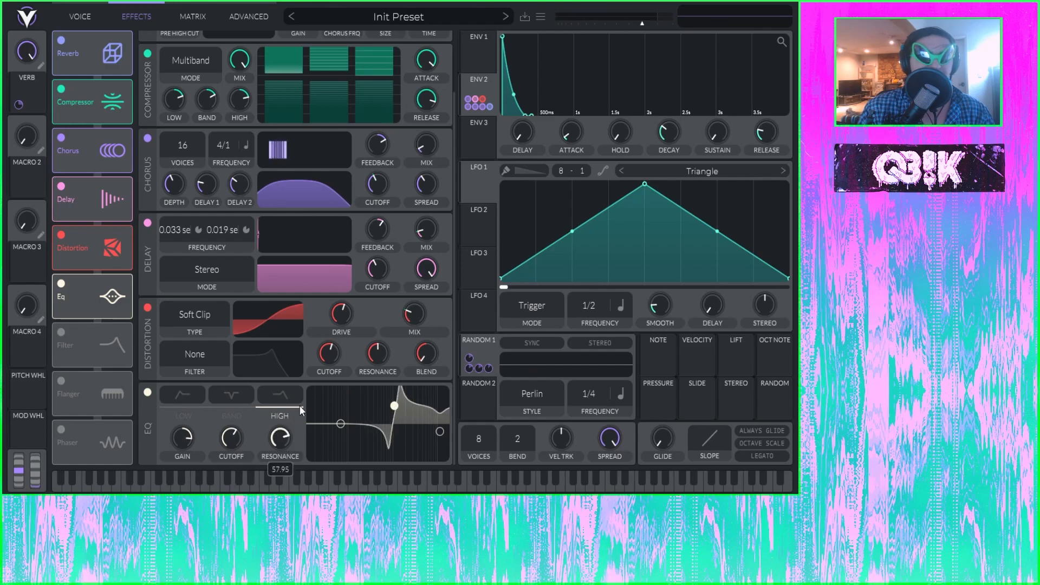
pyautogui.moveTo(395, 411)
pyautogui.mouseDown()
pyautogui.moveTo(396, 422)
pyautogui.moveTo(378, 416)
pyautogui.mouseUp()
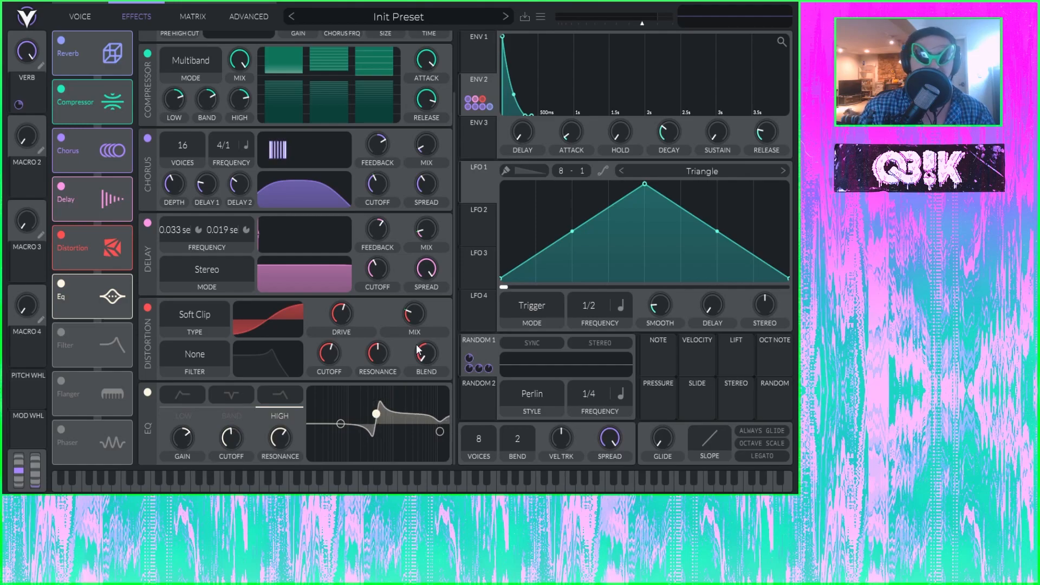
# Modulate the EQ high shelf's cutoff with envelope 2 by about 65
pyautogui.moveTo(480, 85)
pyautogui.moveTo(480, 84); pyautogui.dragTo(231, 438)
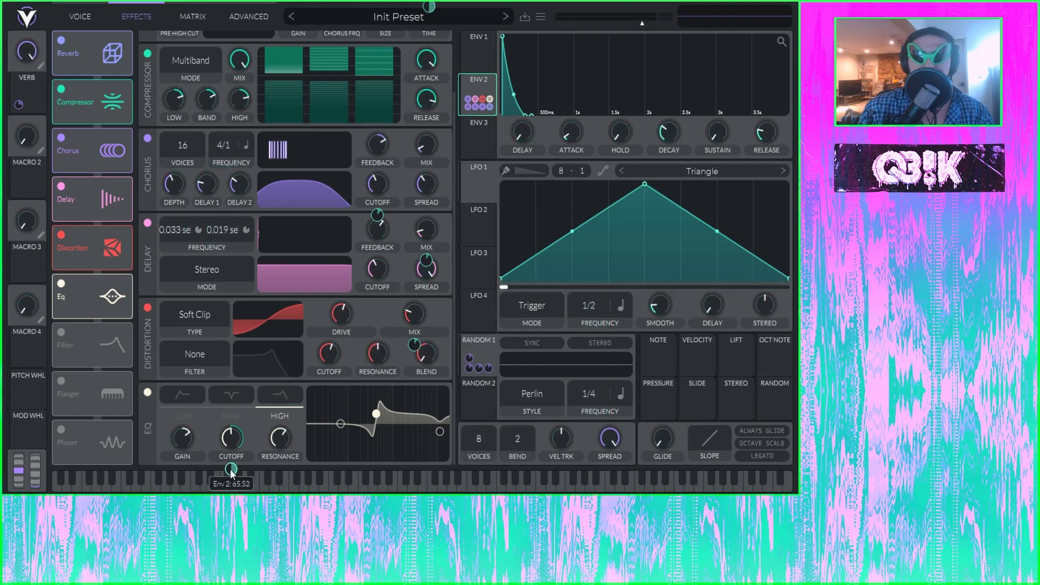
pyautogui.moveTo(231, 469); pyautogui.dragTo(231, 469)
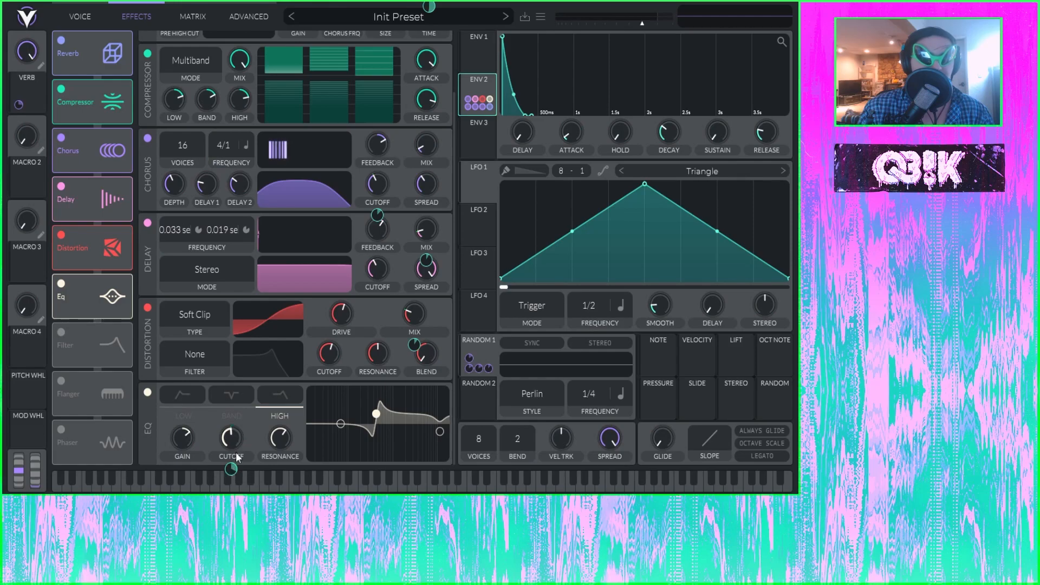
# Lower the EQ middle band's resonance, deepen its cut to about -9.9 dB at 122.7 semitones, and return to the oscillator view
pyautogui.click(253, 422)
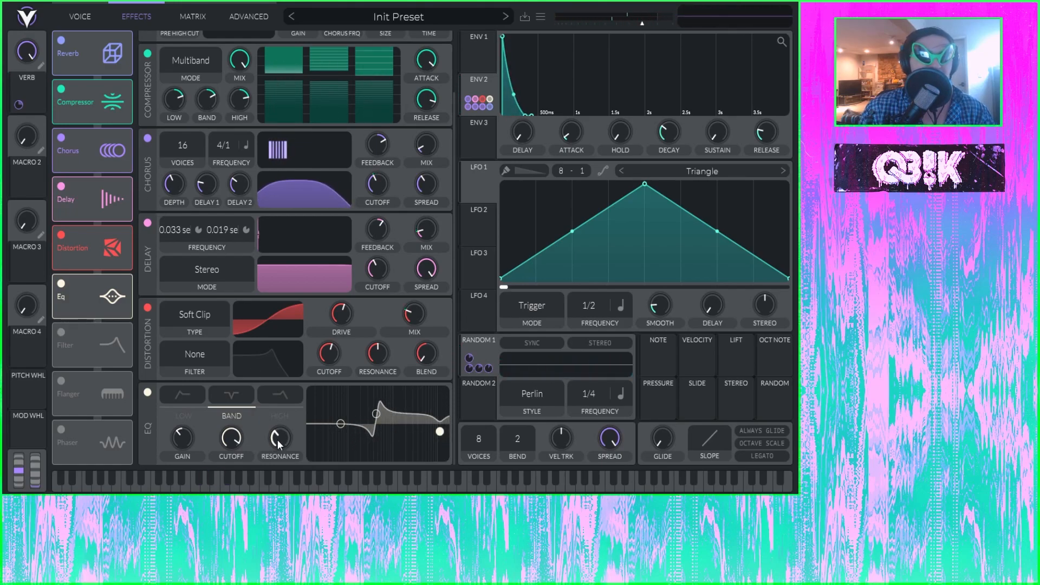
pyautogui.click(378, 414)
pyautogui.moveTo(436, 431); pyautogui.dragTo(434, 444)
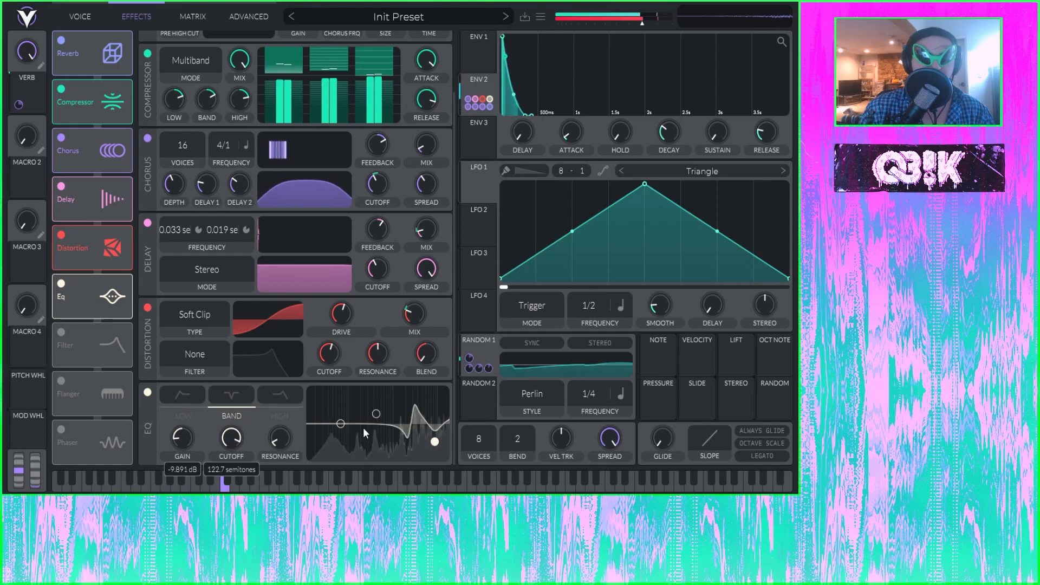
pyautogui.click(280, 415)
pyautogui.scroll(2, 277, 453)
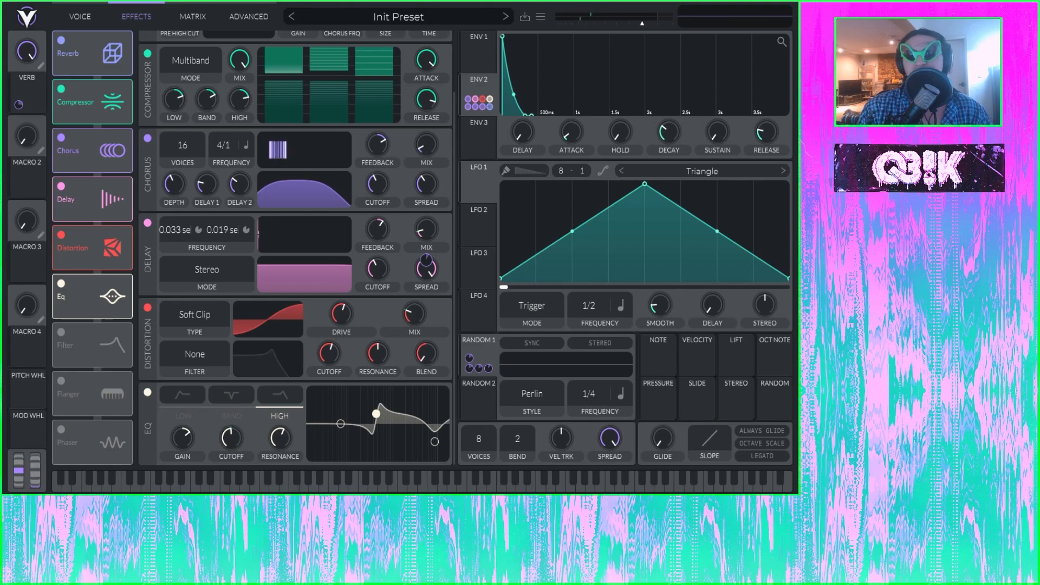
pyautogui.click(82, 18)
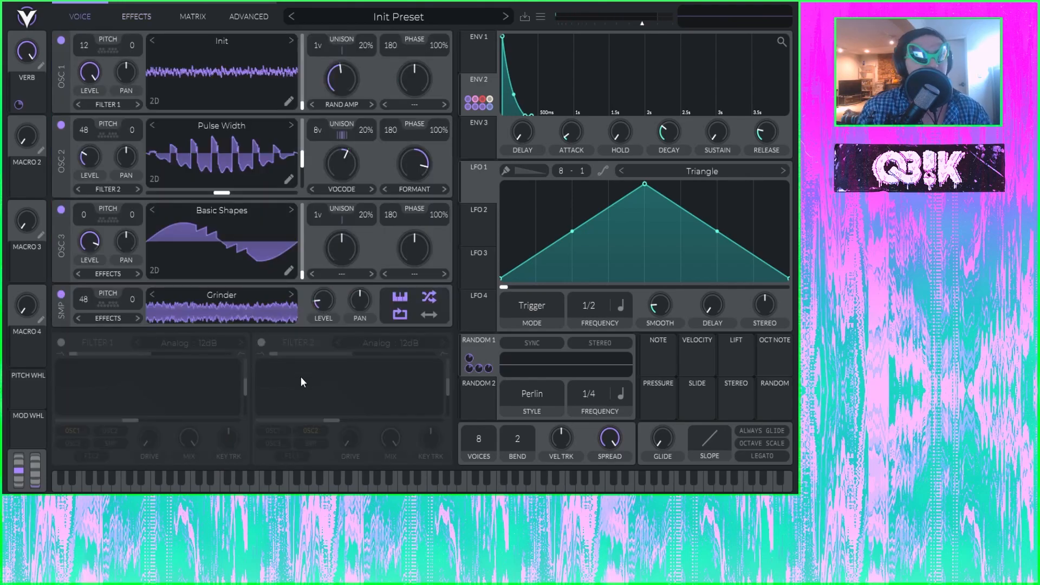